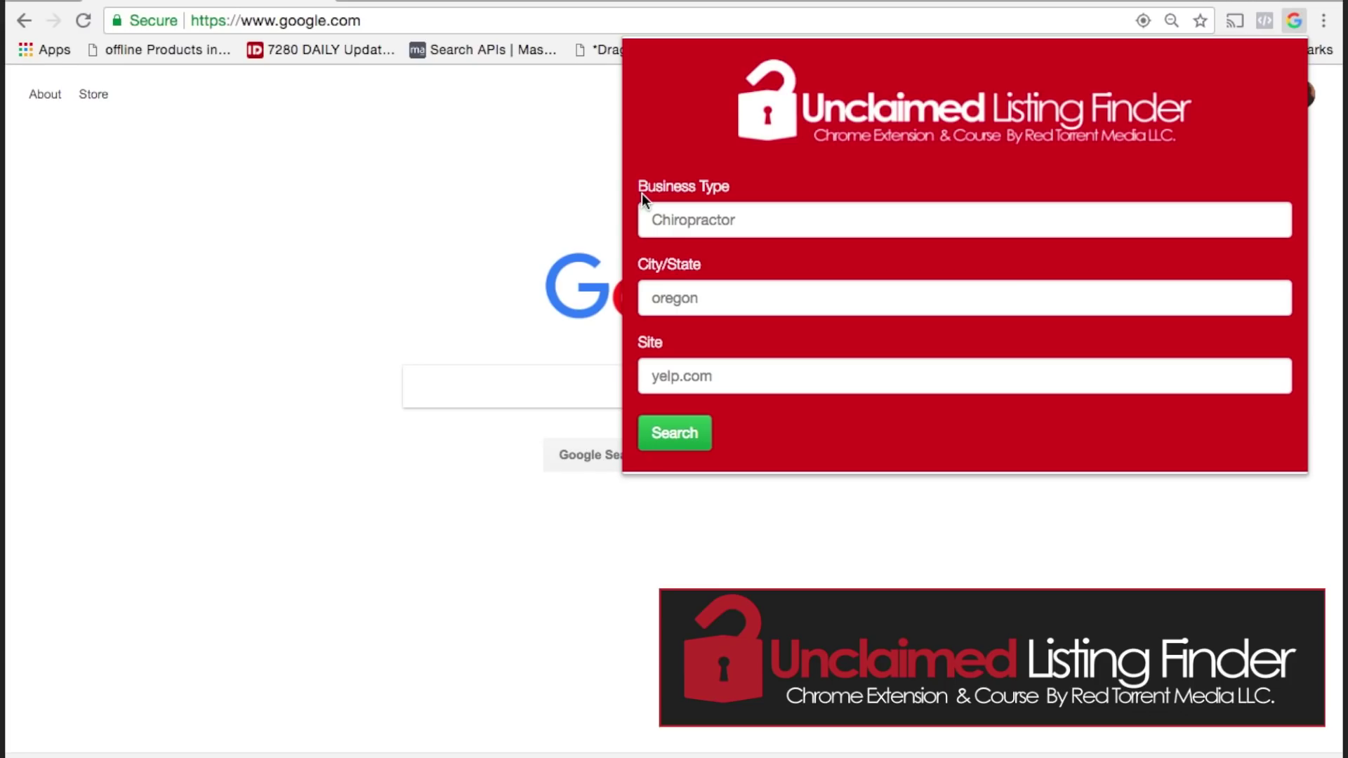
Search for unclaimed Chiropractor listings in Florida on site yelp.com.
left_click(698, 220)
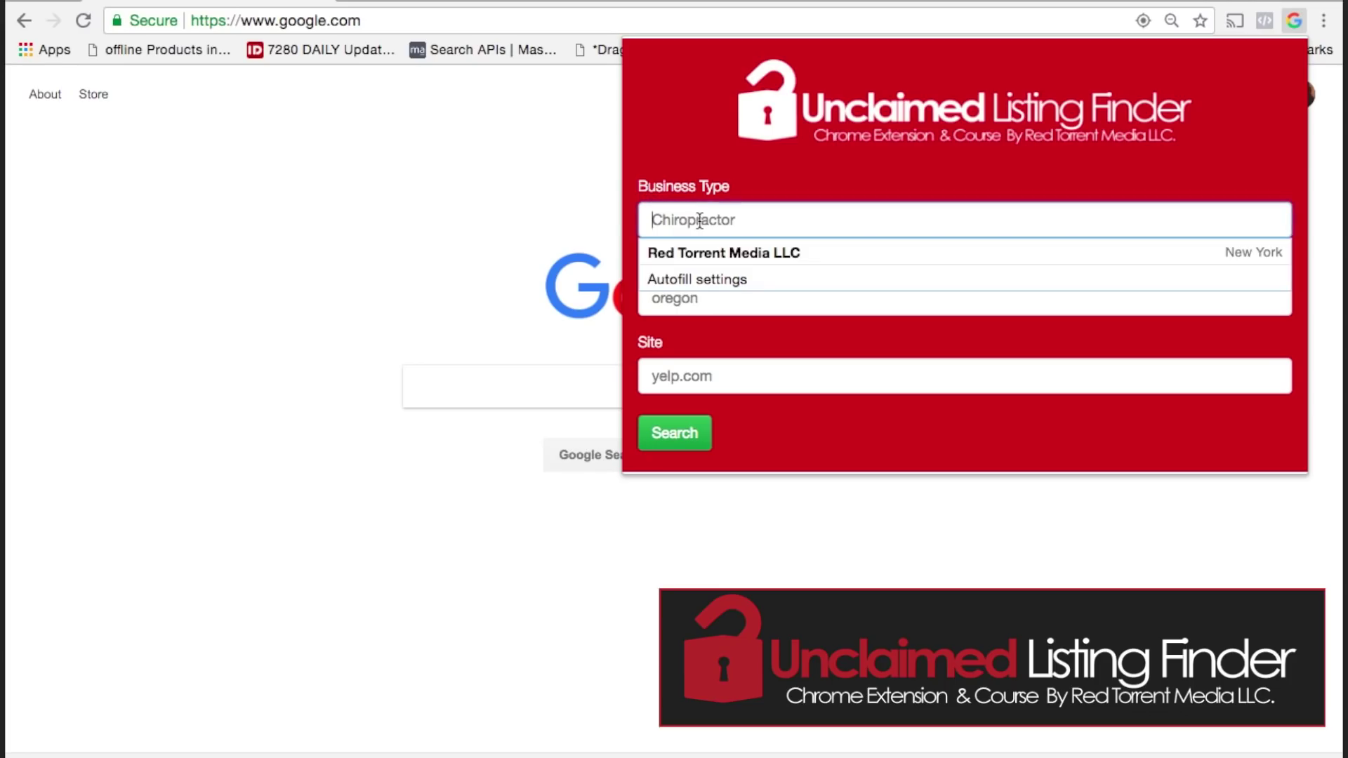
type("Chiropr")
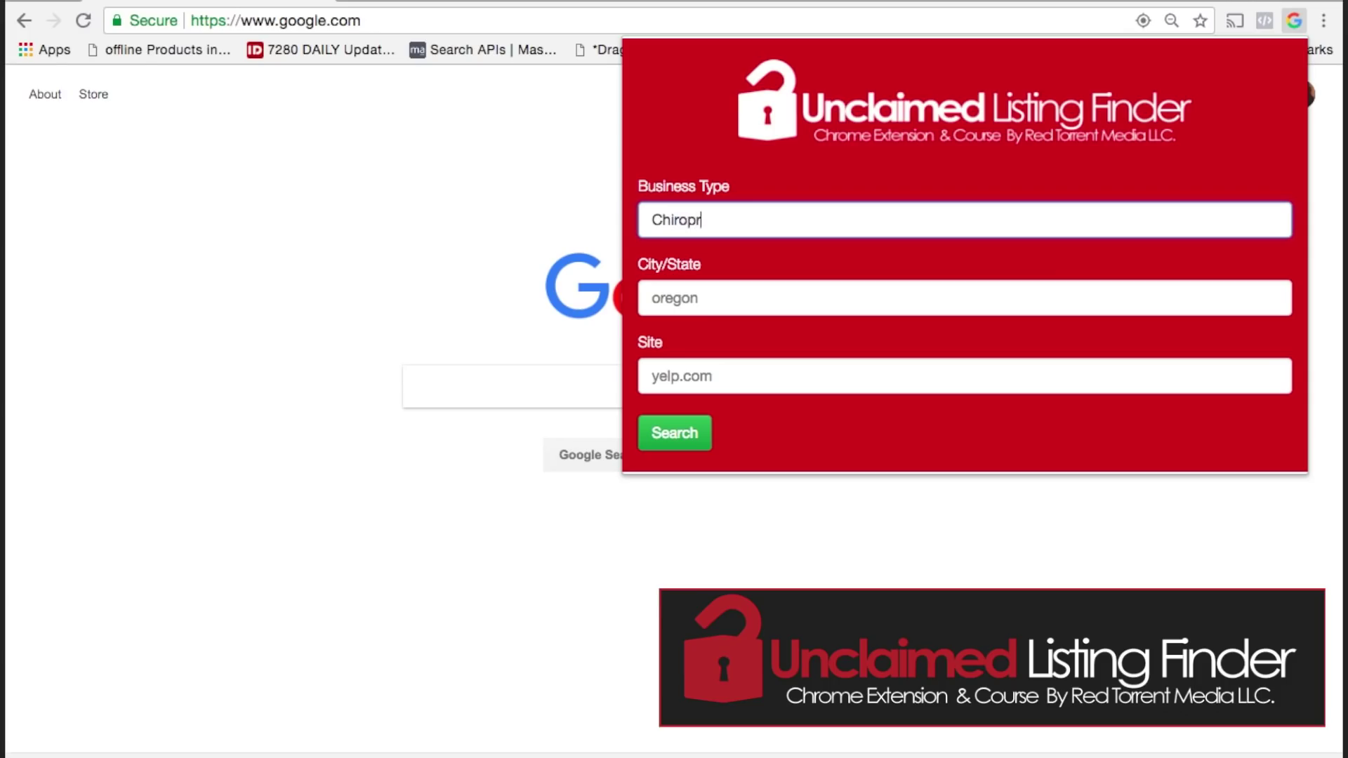
type("act")
type("or")
key("Tab")
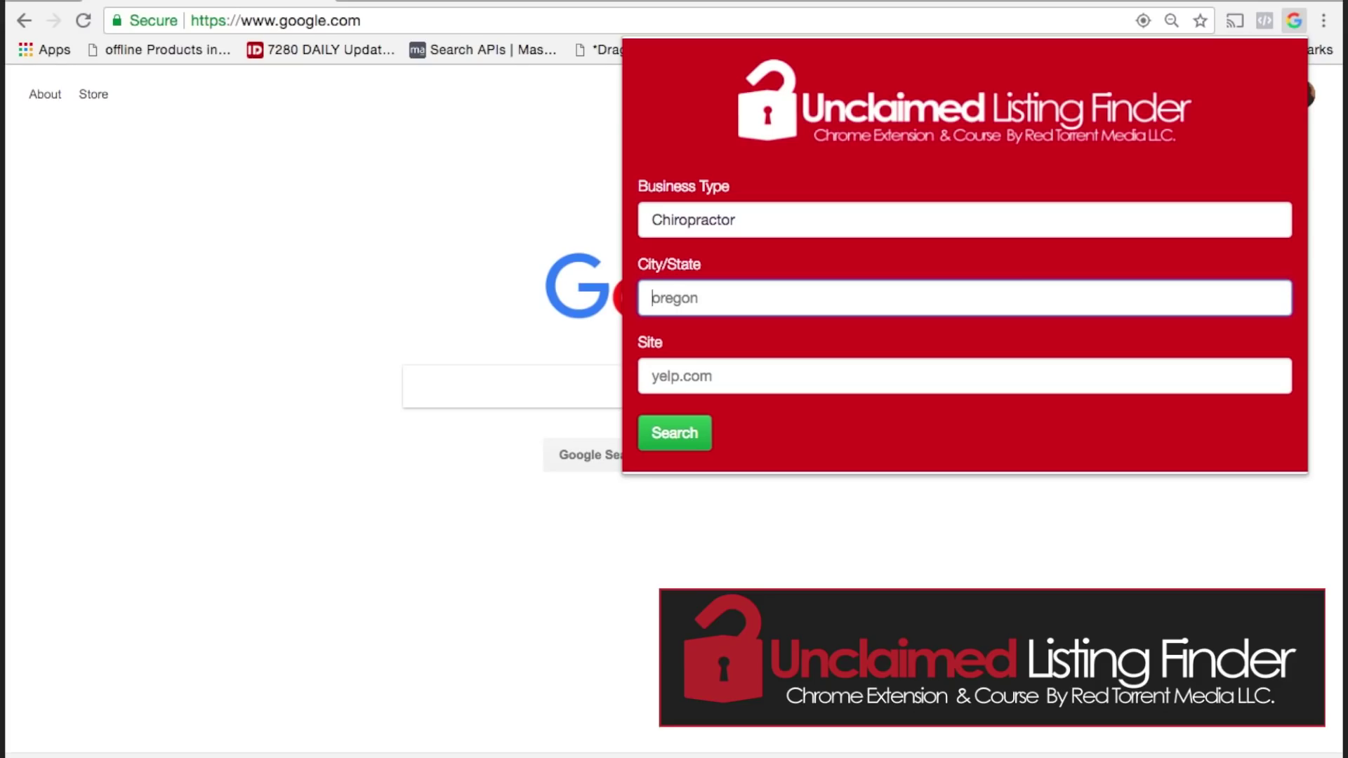
type("Florida")
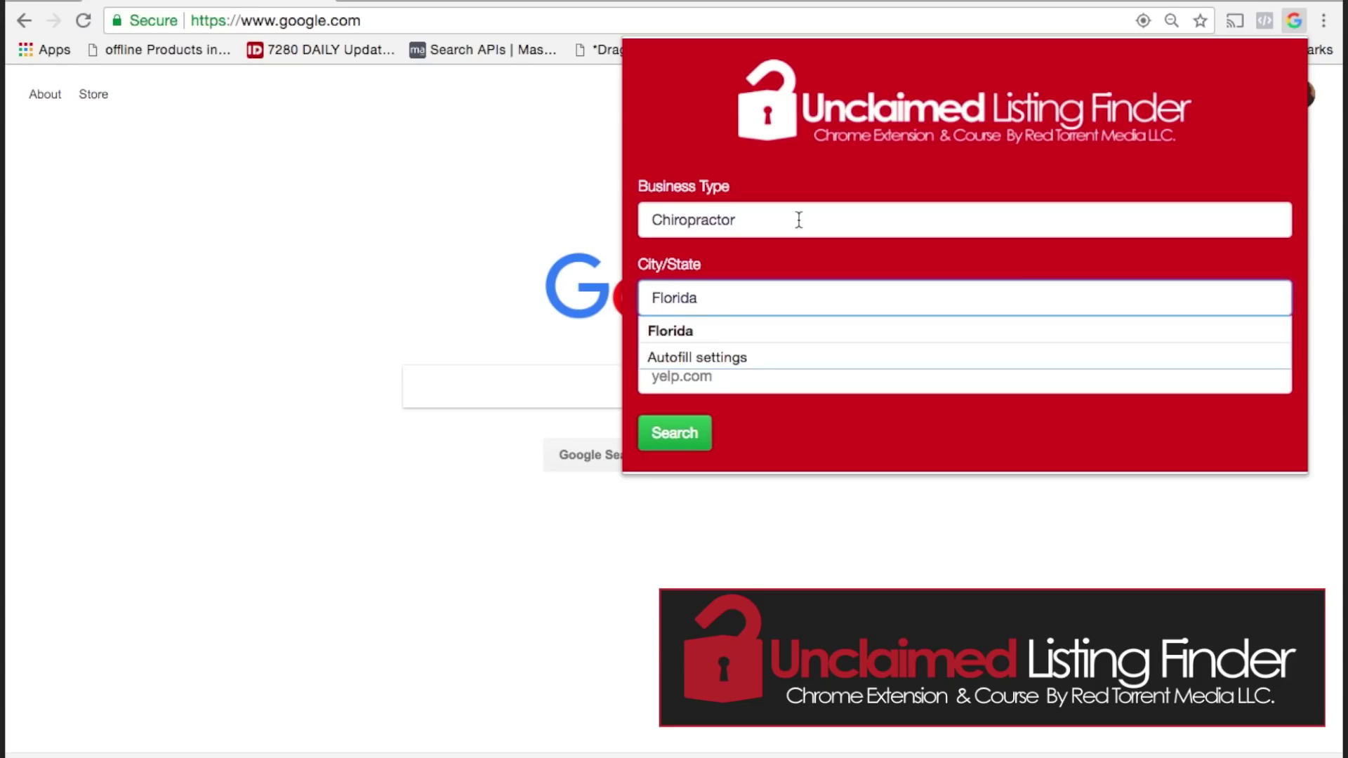
left_click(863, 281)
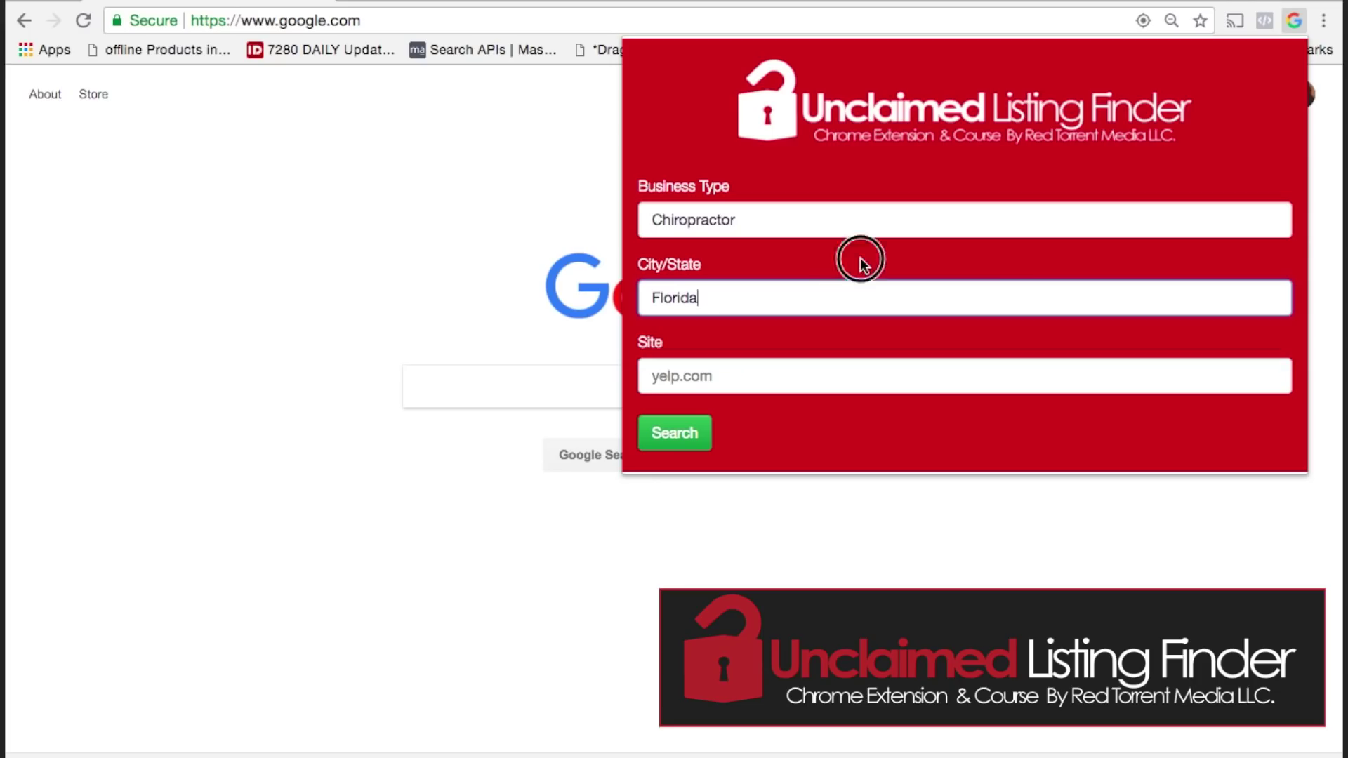
left_click(817, 381)
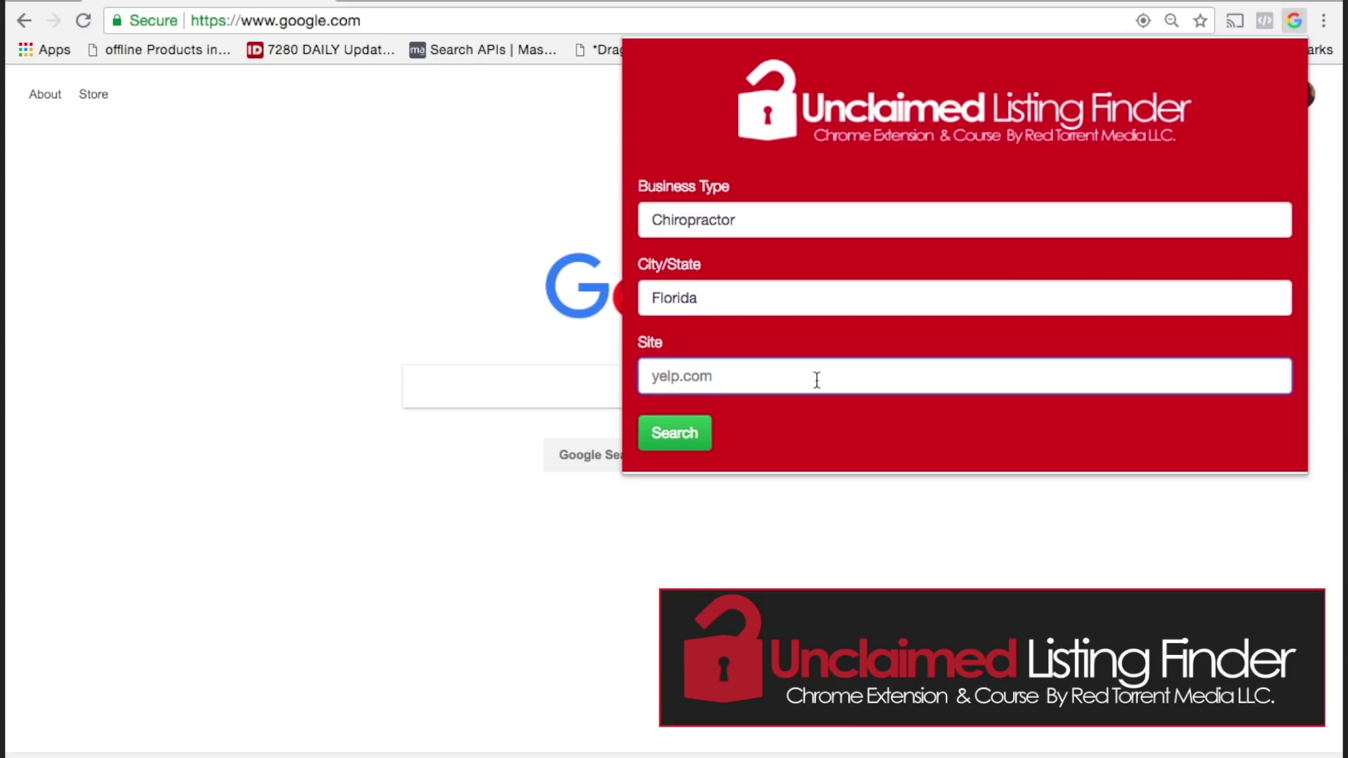
type("yelp.")
type("com")
left_click(675, 432)
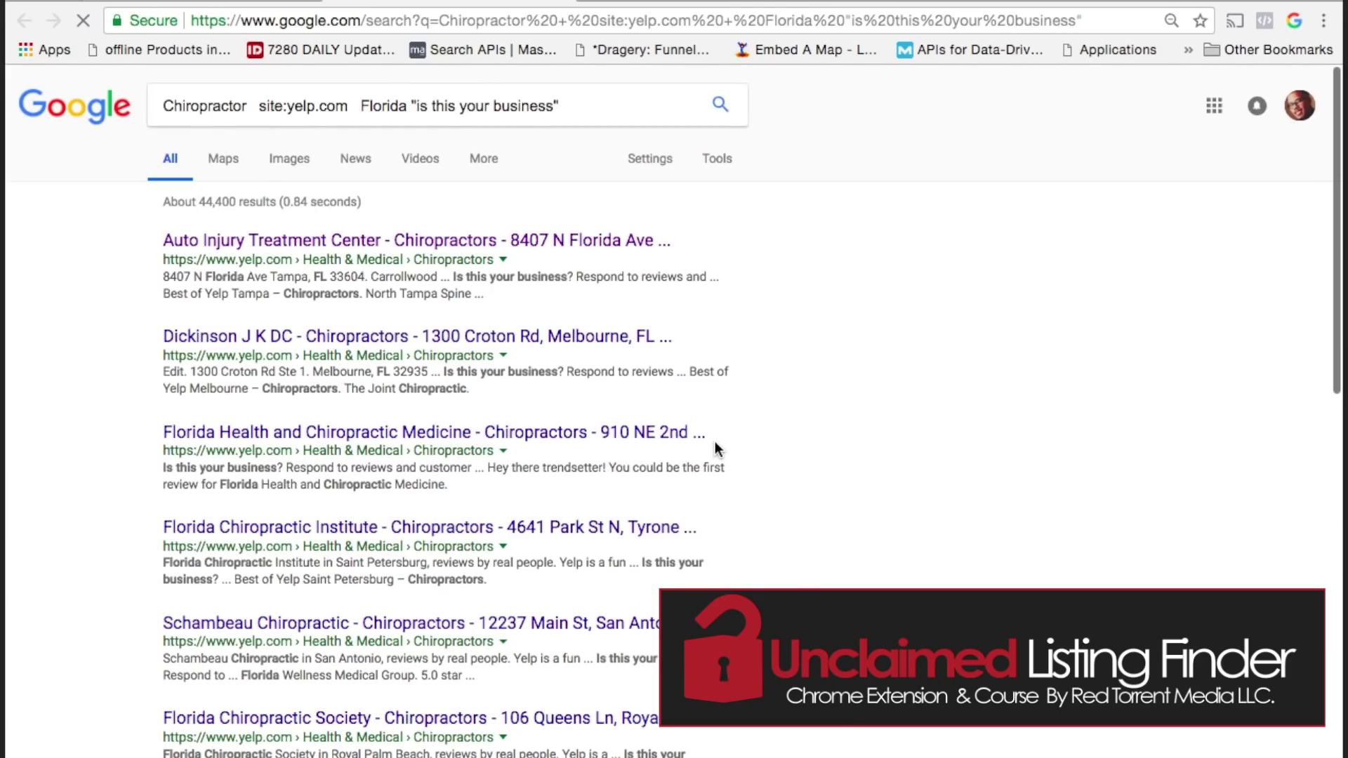
Reopen Unclaimed Listing Finder to view the Florida chiropractor results table.
left_click(1292, 25)
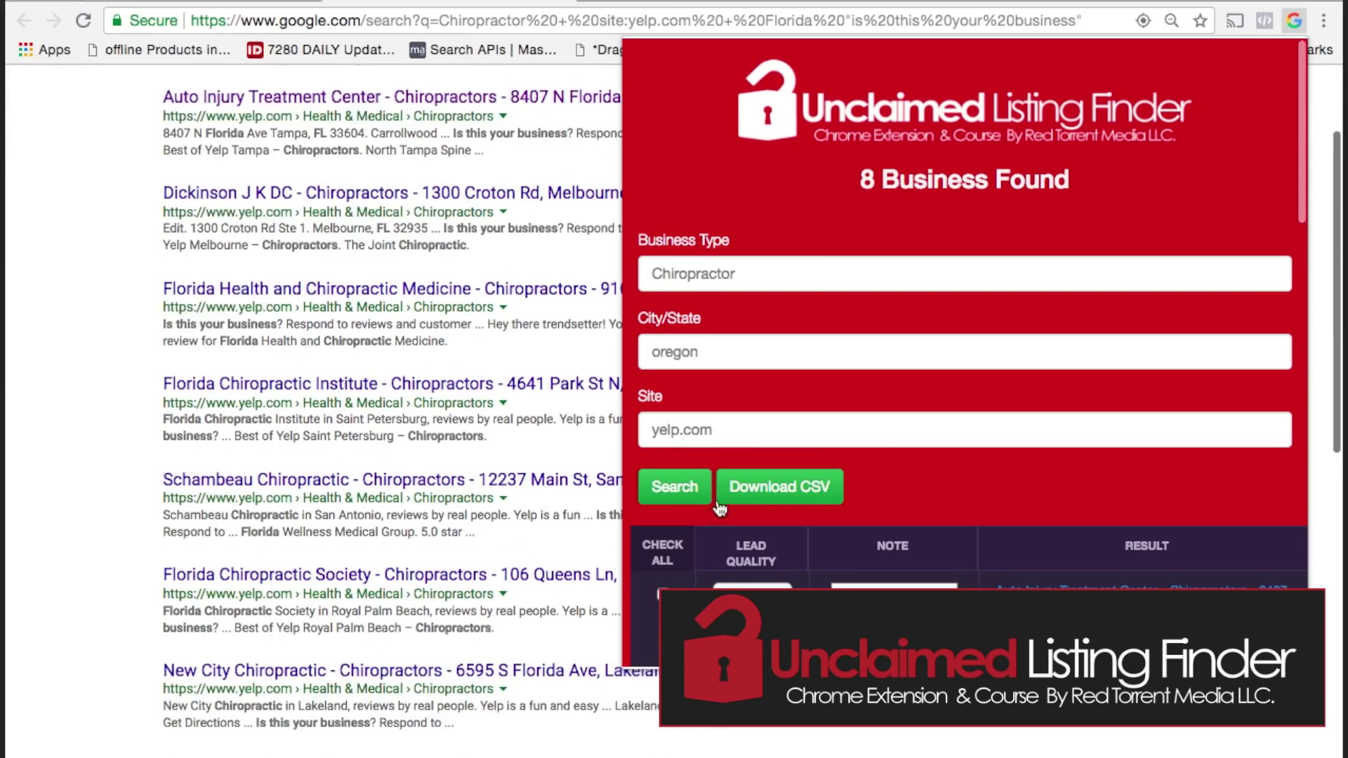
scroll(887, 431, "down", 2)
scroll(888, 437, "up", 2)
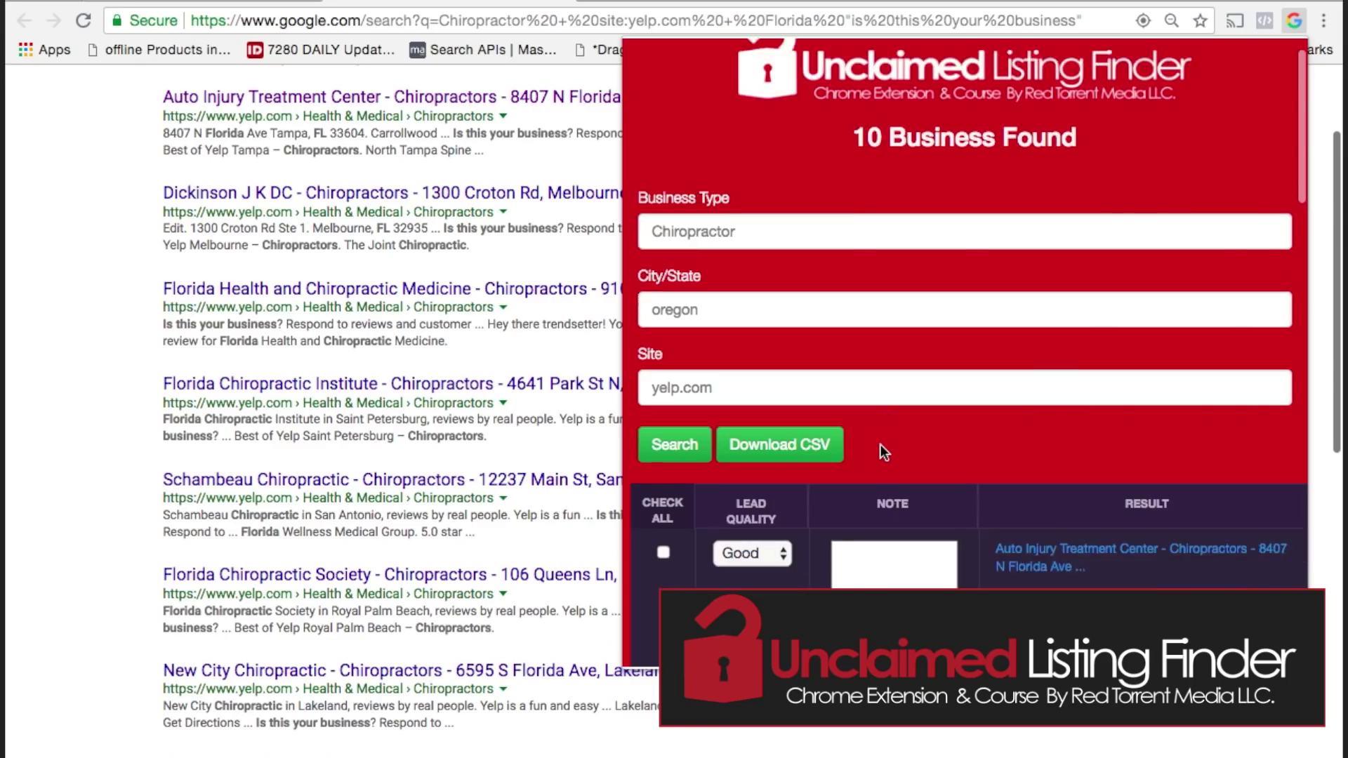
scroll(881, 445, "down", 5)
scroll(880, 445, "down", 5)
scroll(881, 445, "down", 5)
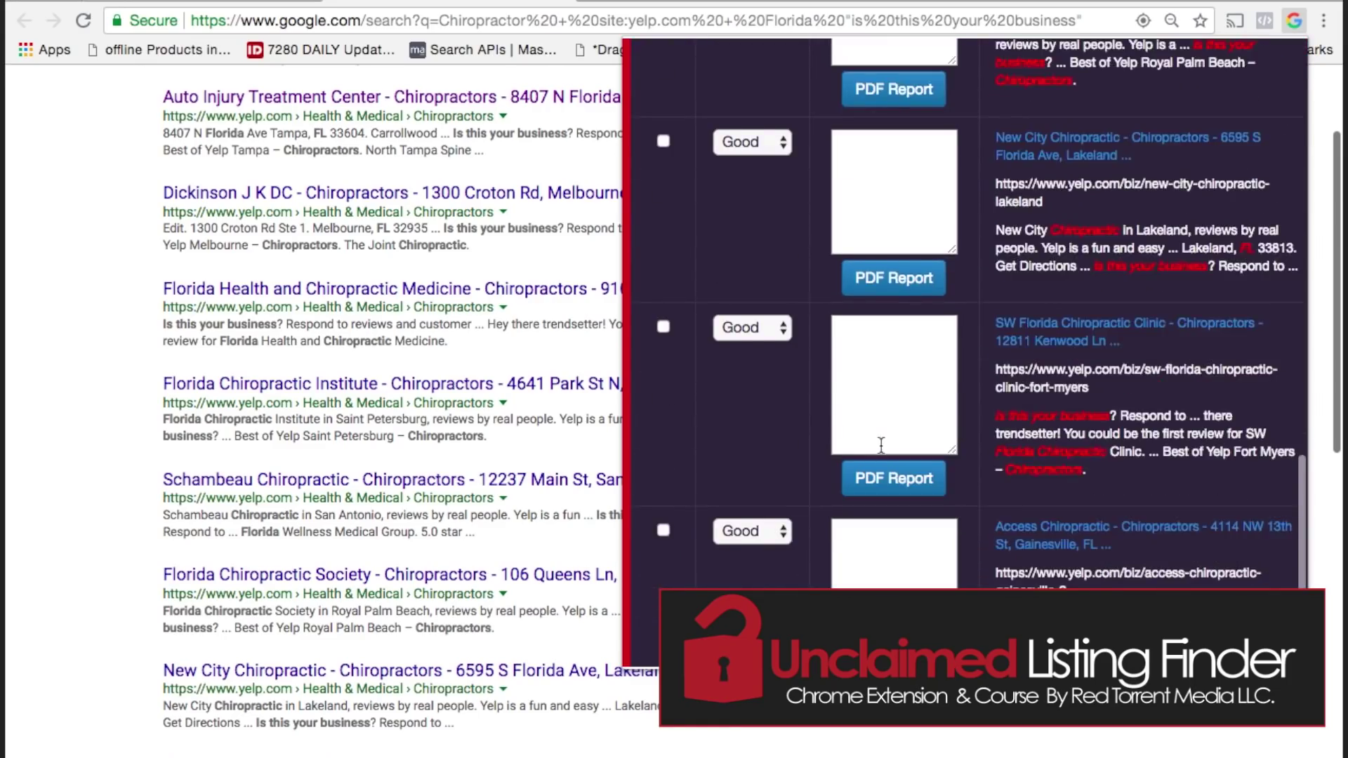
scroll(881, 445, "down", 3)
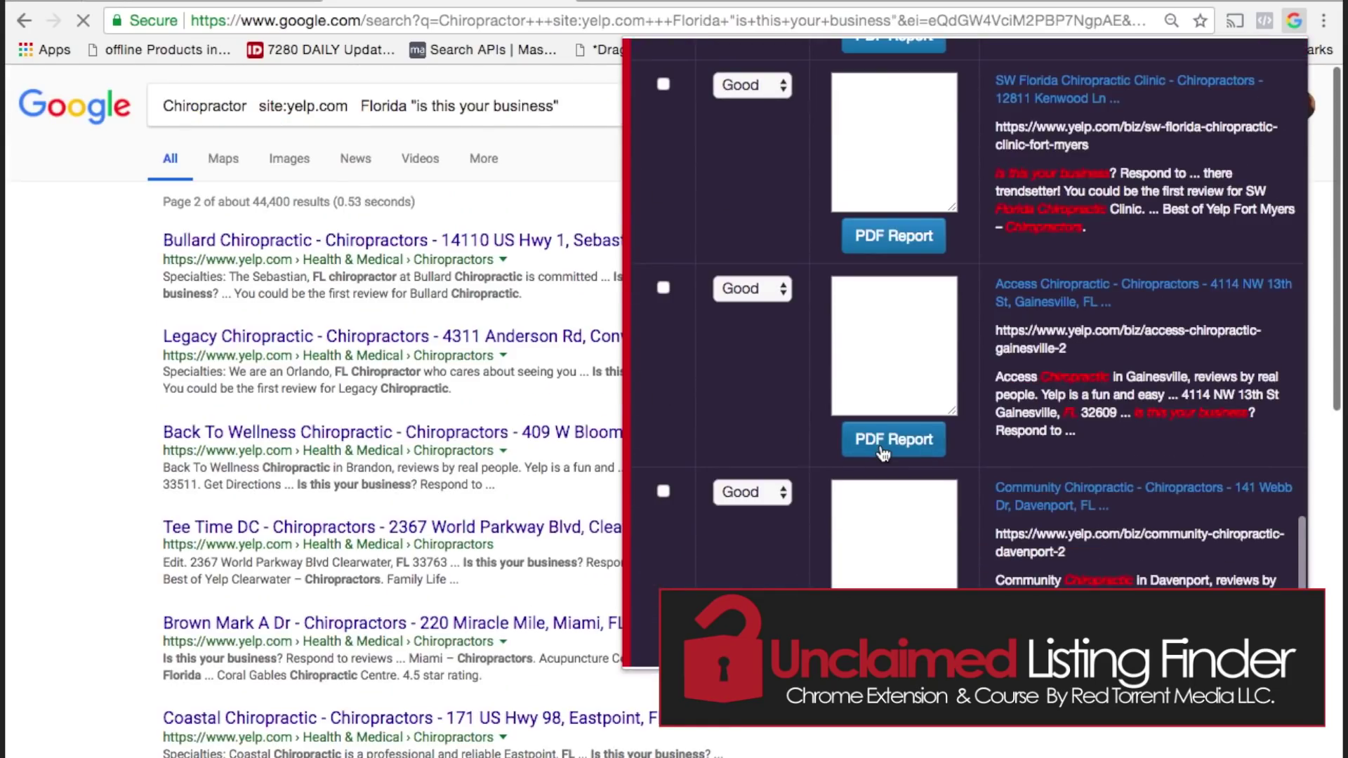
scroll(883, 451, "up", 4)
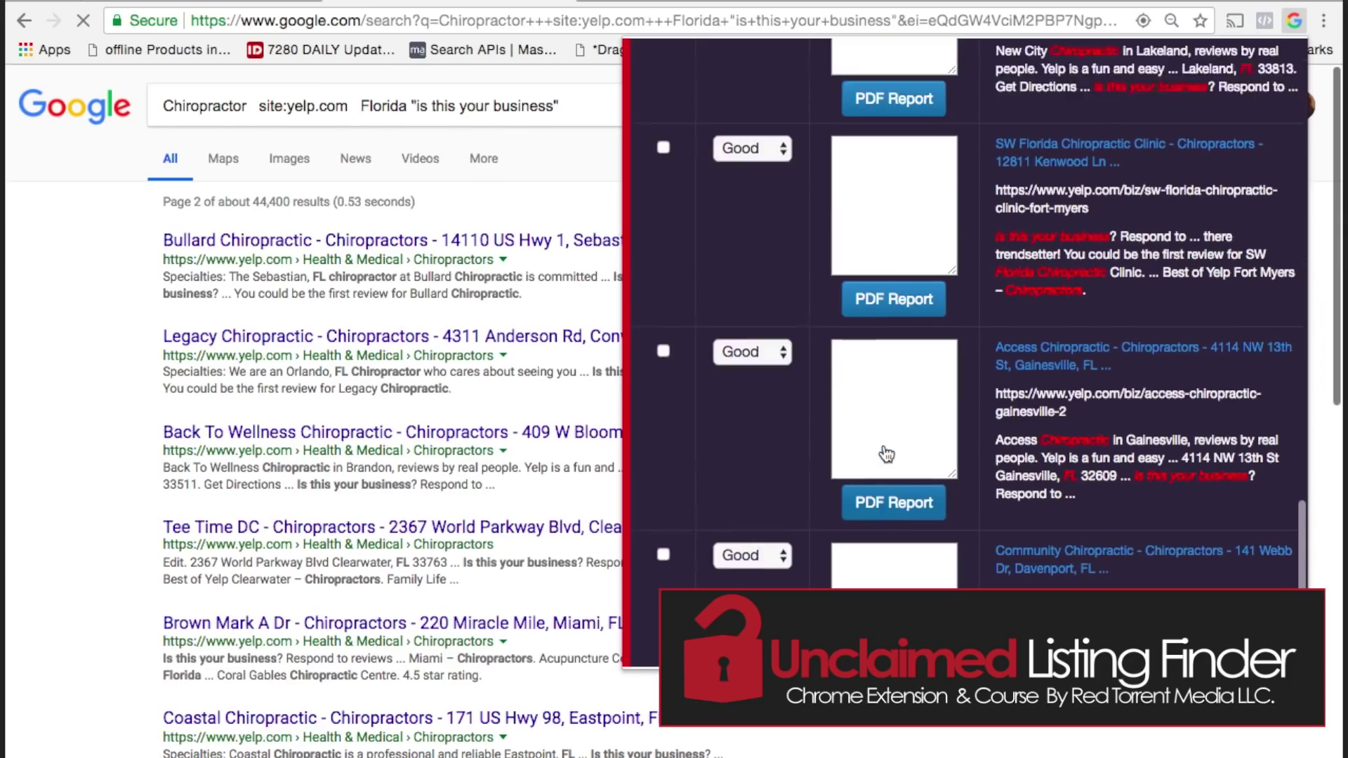
scroll(884, 451, "up", 4)
scroll(884, 451, "up", 5)
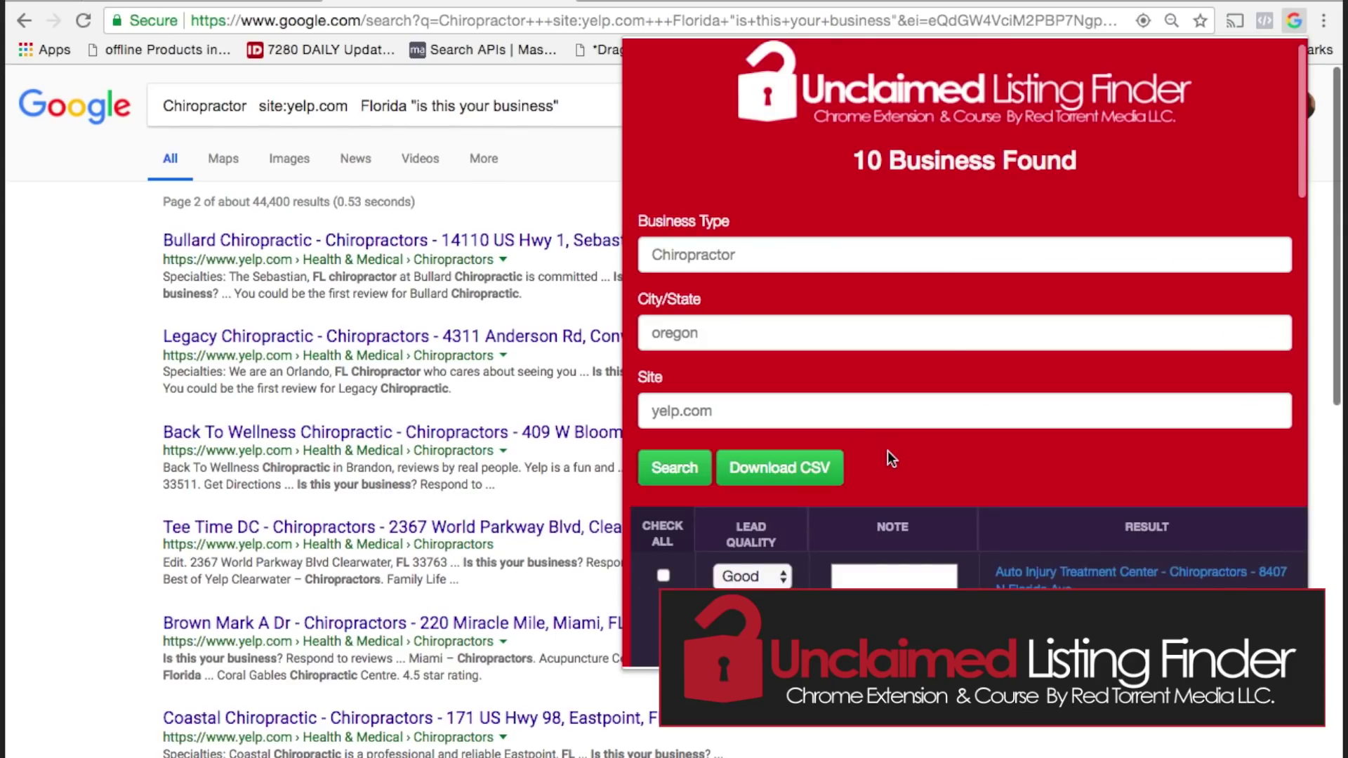
scroll(889, 458, "down", 1)
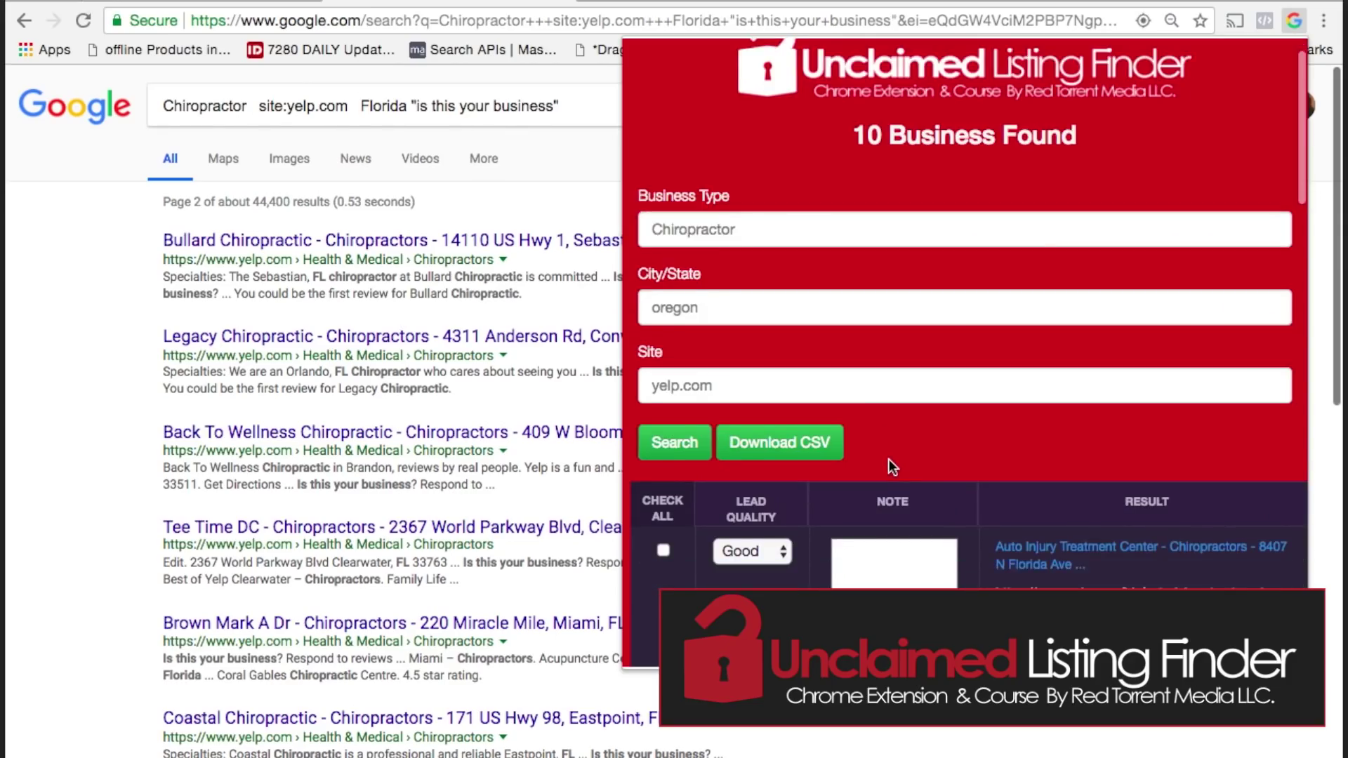
scroll(889, 460, "down", 4)
scroll(889, 460, "down", 5)
scroll(889, 460, "down", 3)
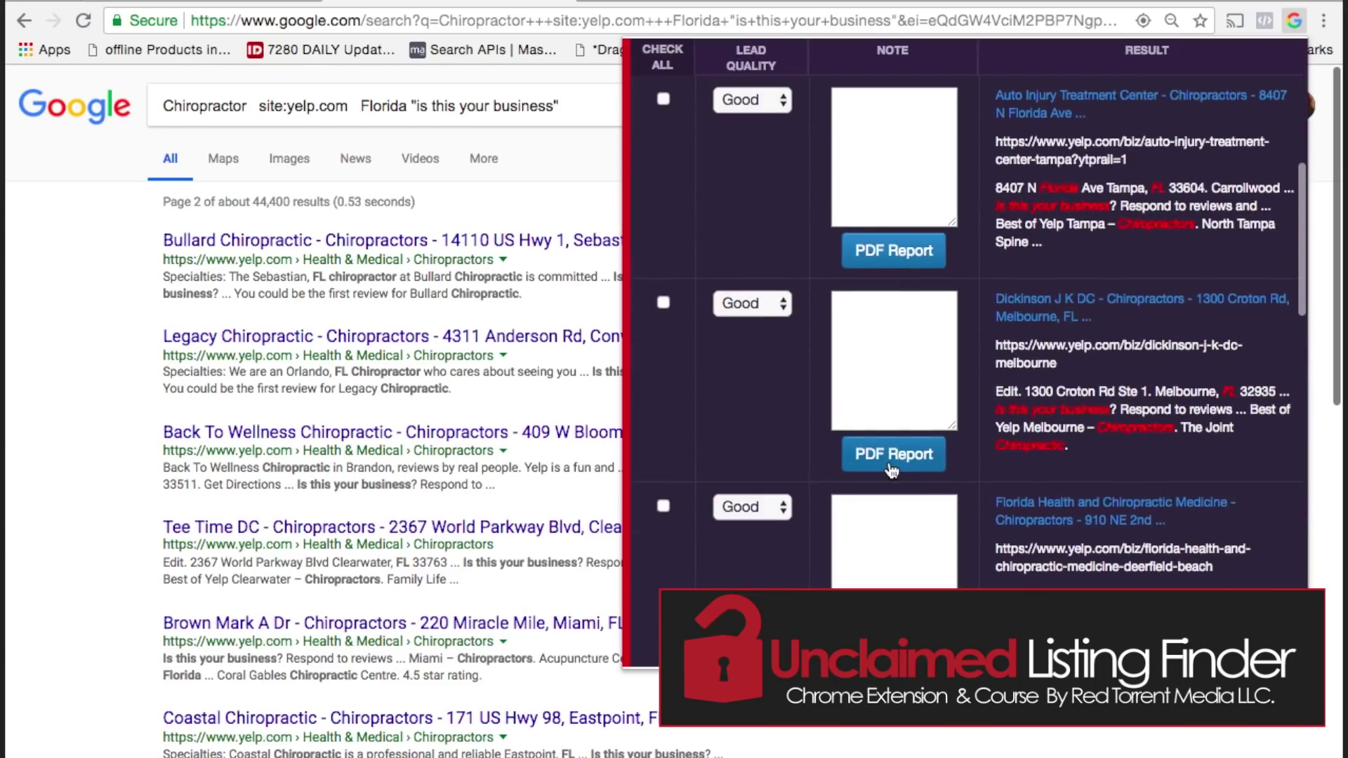
scroll(890, 467, "up", 4)
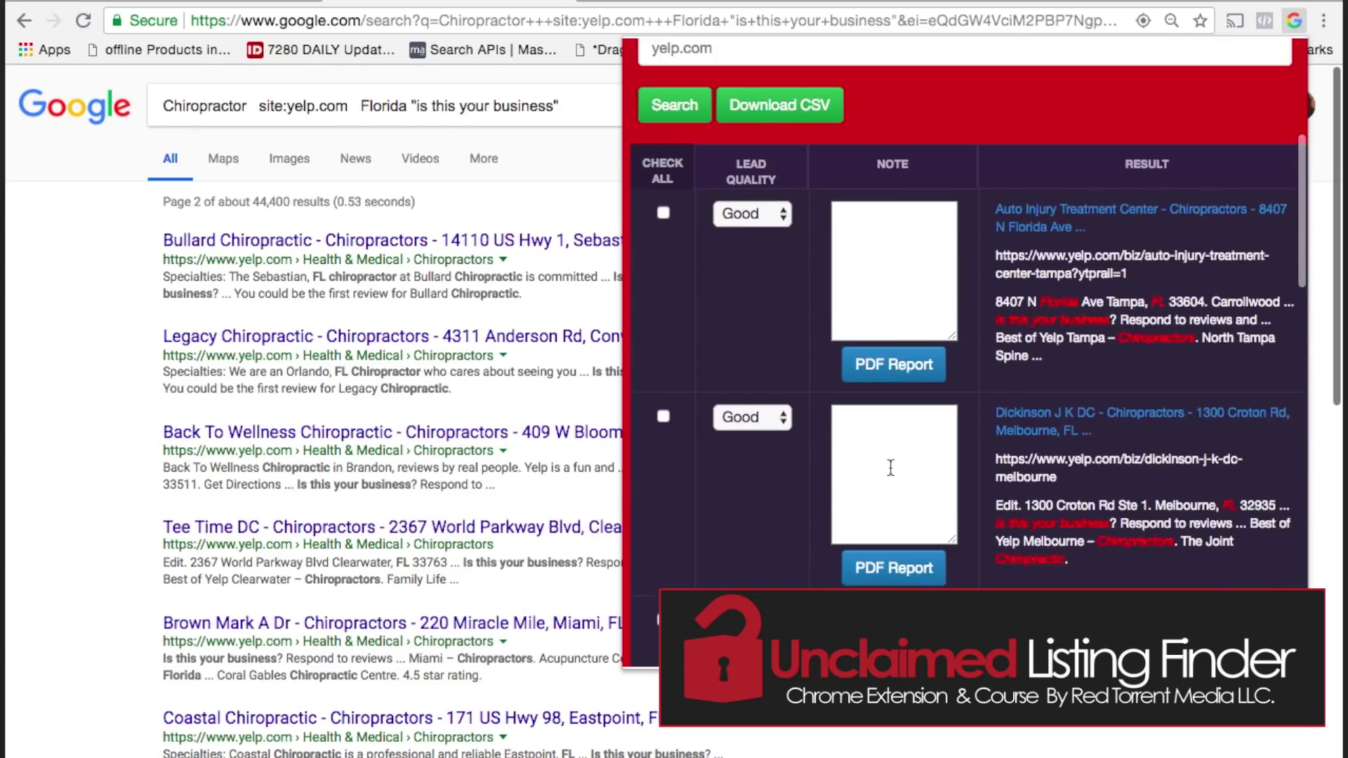
scroll(890, 468, "down", 1)
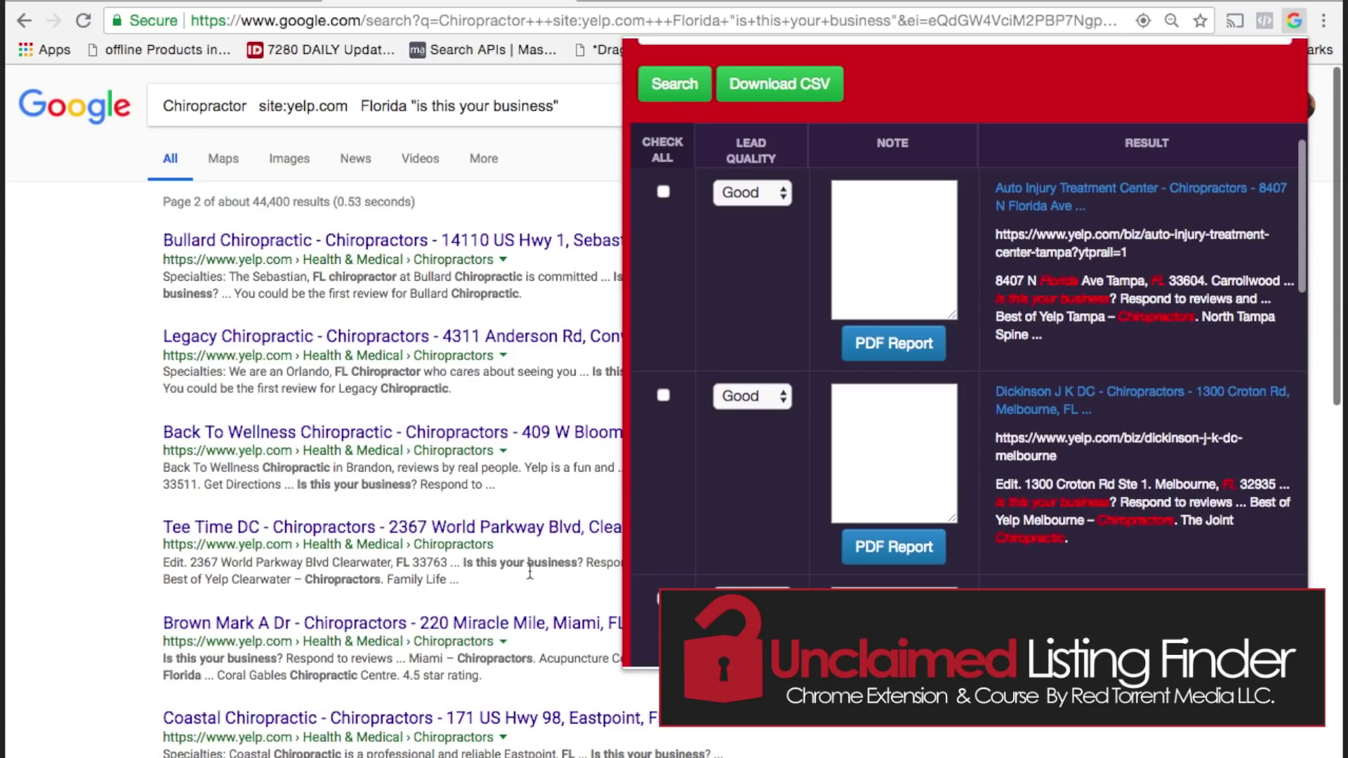
scroll(524, 569, "down", 1)
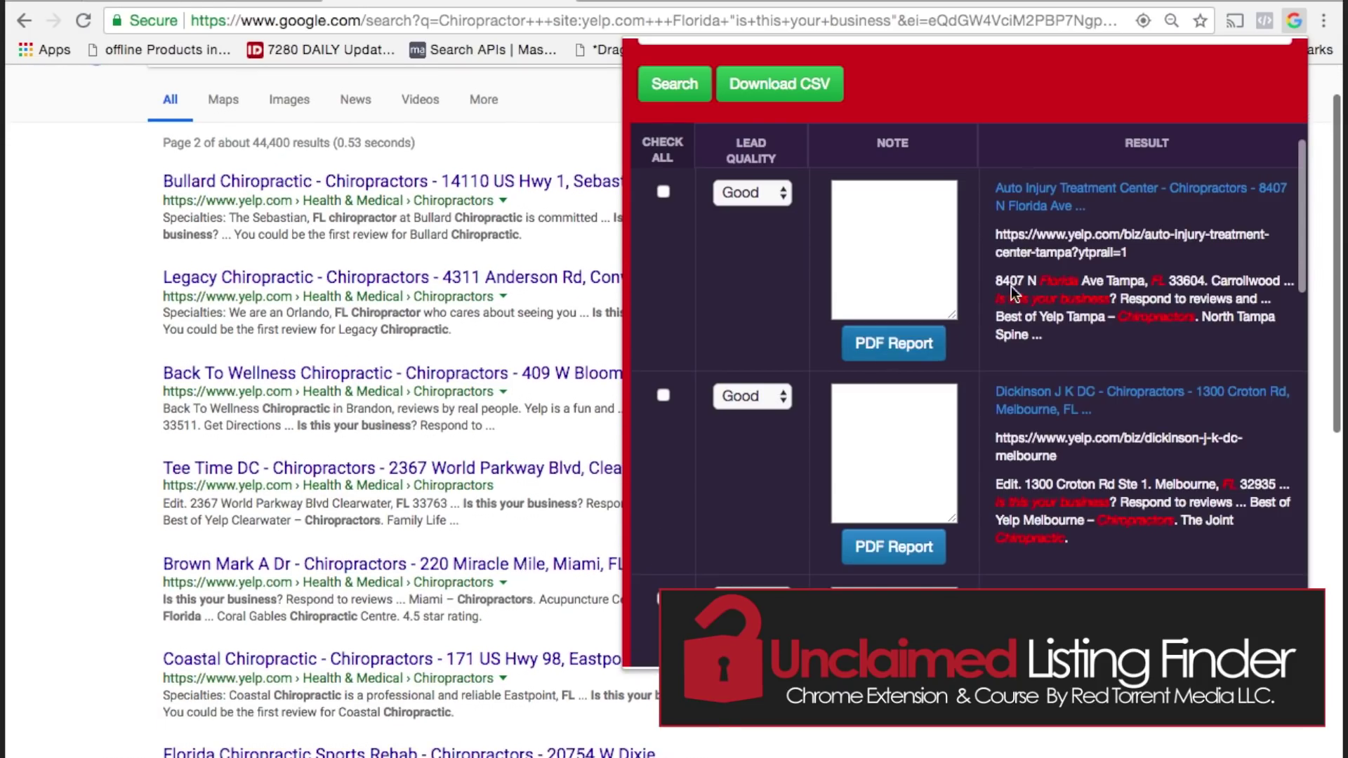
scroll(453, 359, "down", 1)
scroll(453, 351, "down", 5)
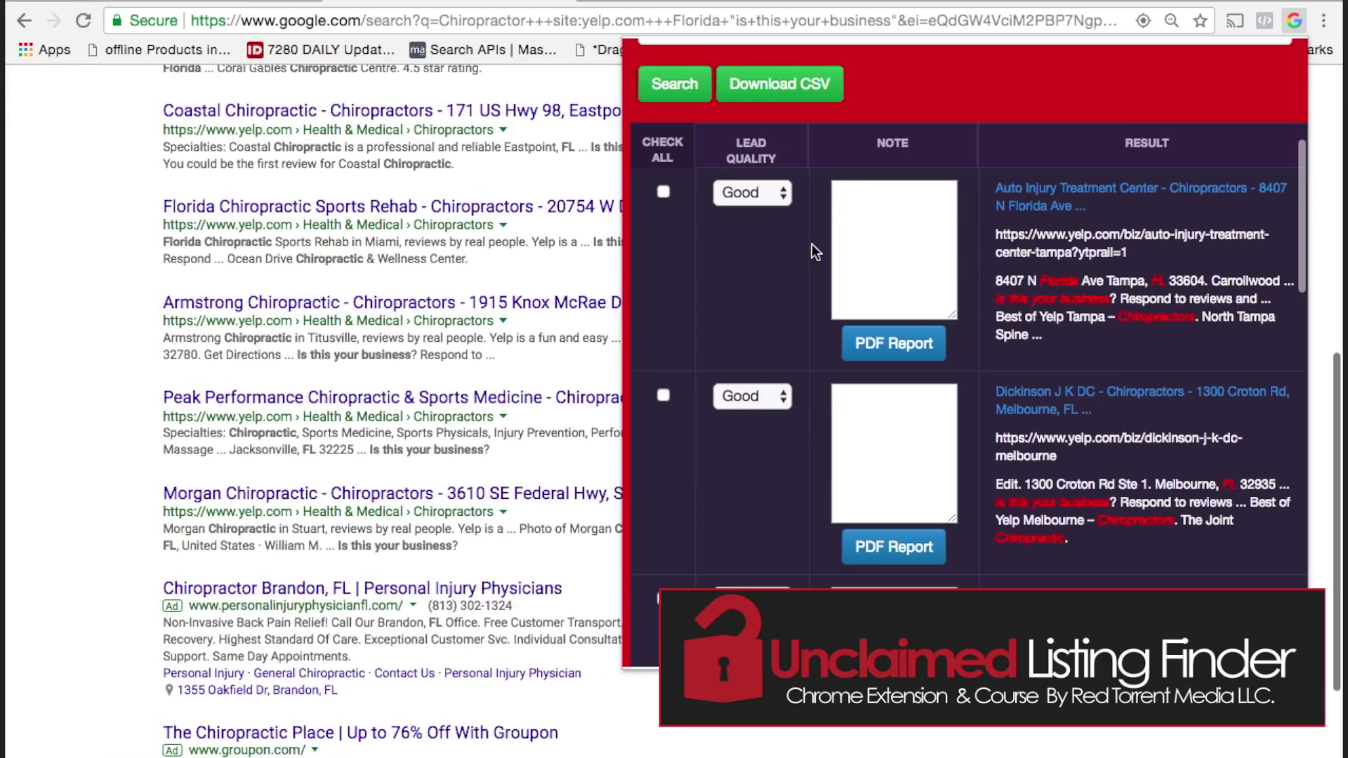
scroll(747, 411, "up", 3)
scroll(747, 406, "up", 2)
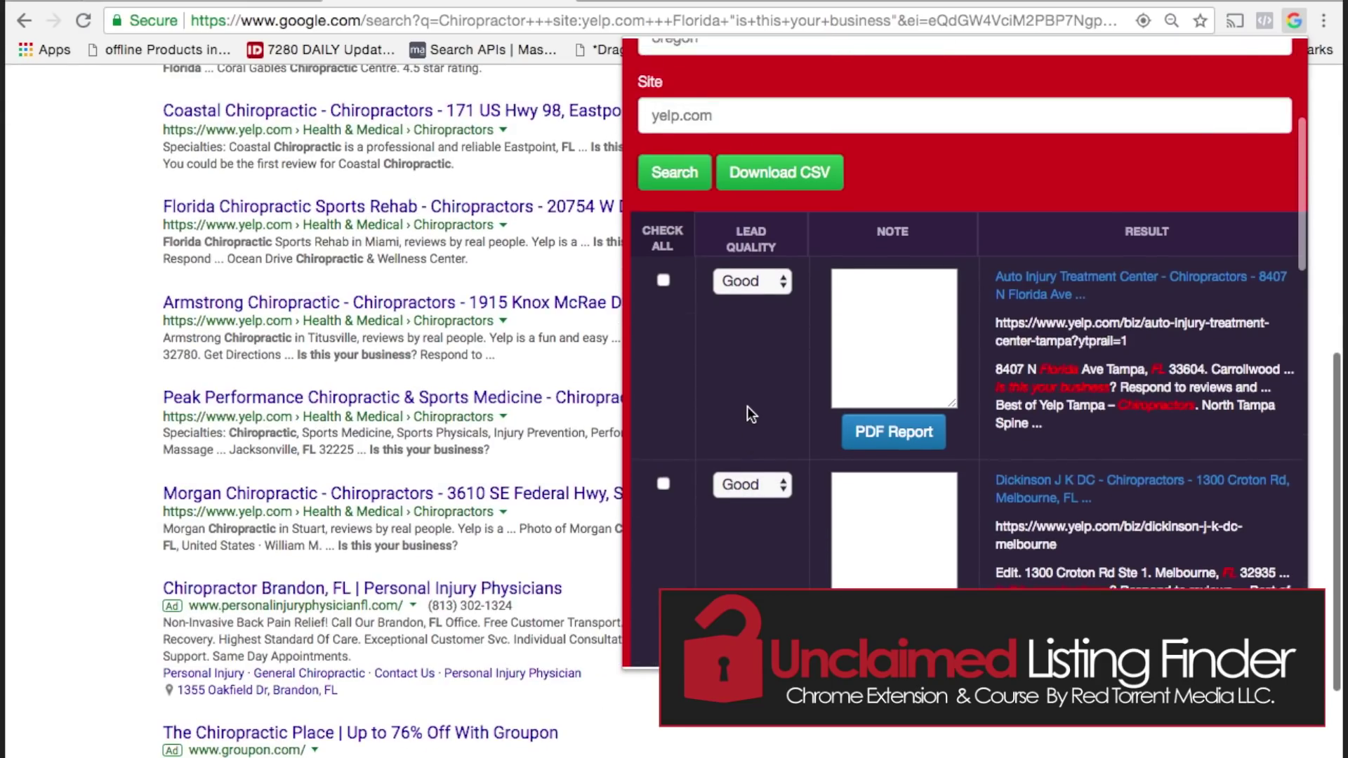
scroll(747, 405, "down", 3)
scroll(748, 407, "up", 2)
scroll(749, 406, "down", 2)
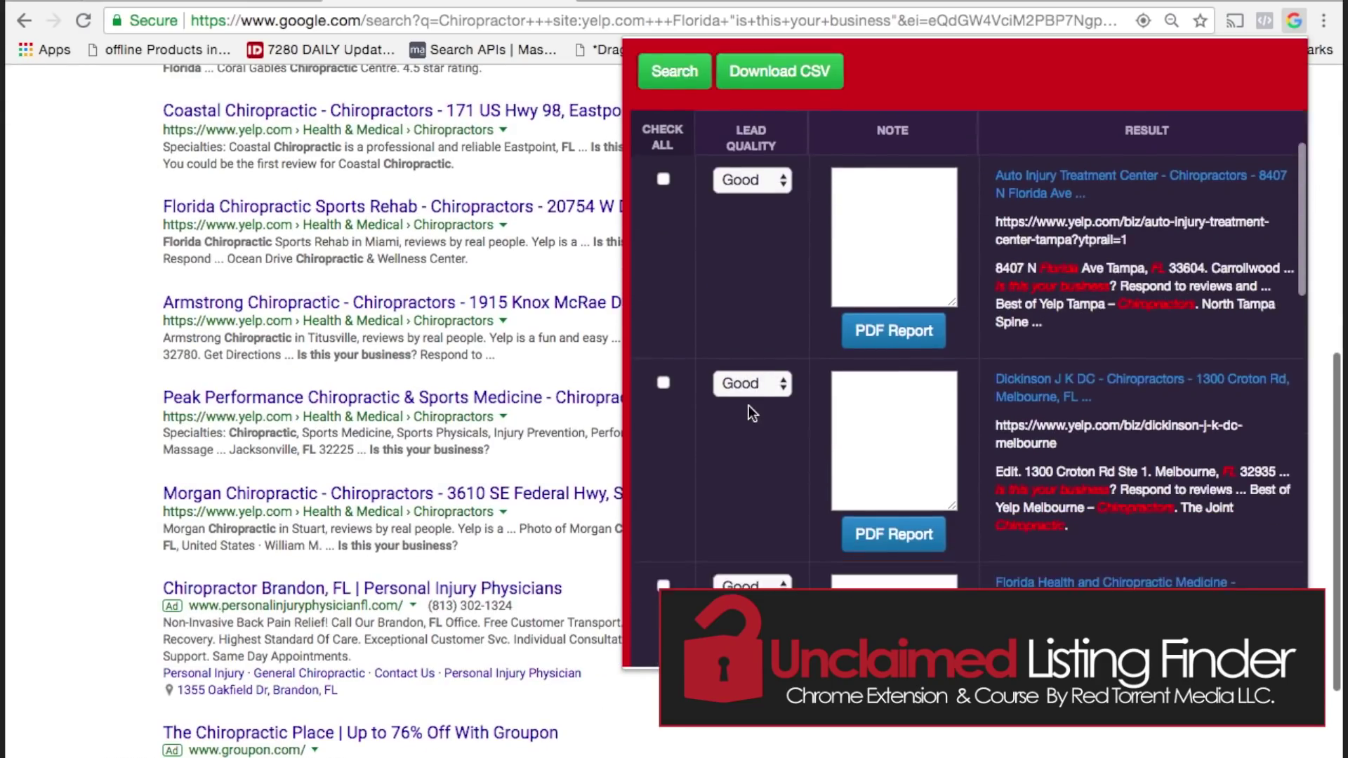
scroll(749, 405, "up", 1)
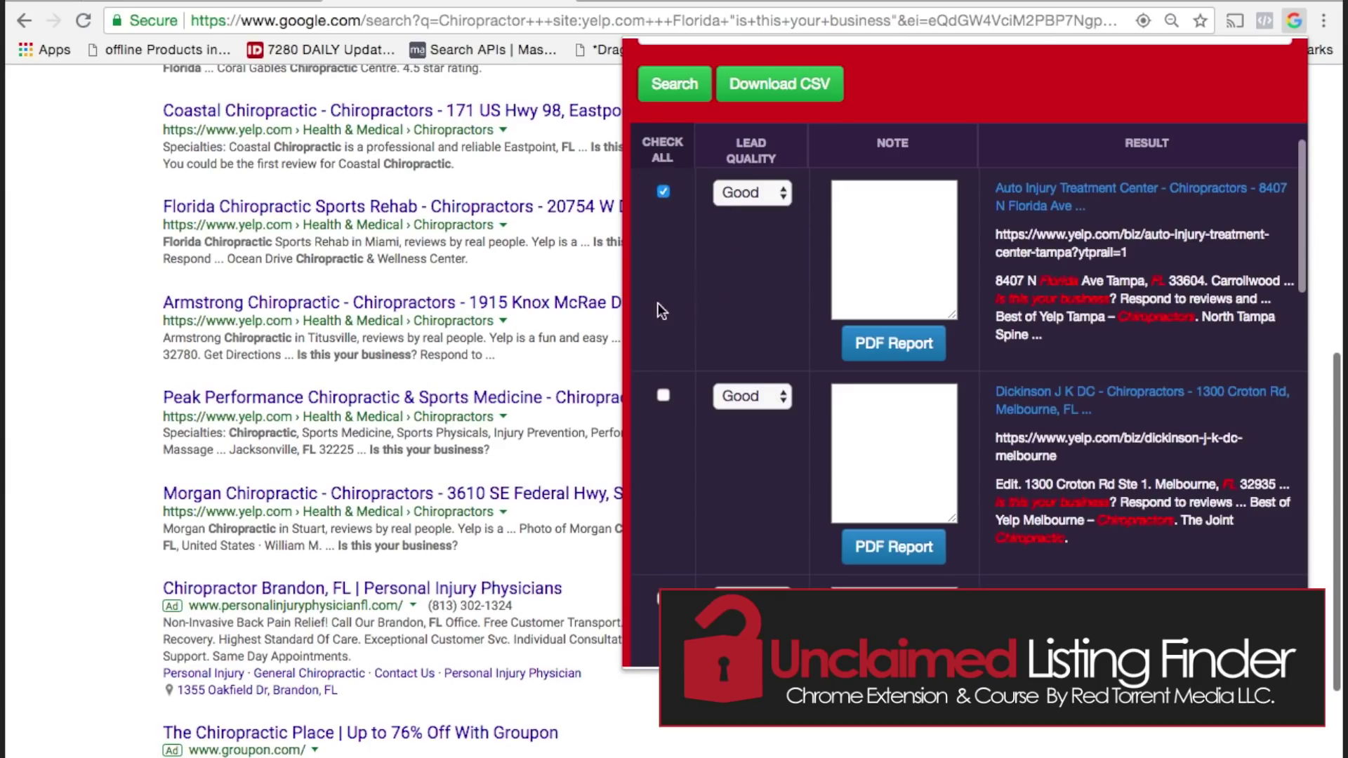
Keep the first lead's quality Good and note 'Your name' and 'Your number' on separate lines.
left_click(744, 199)
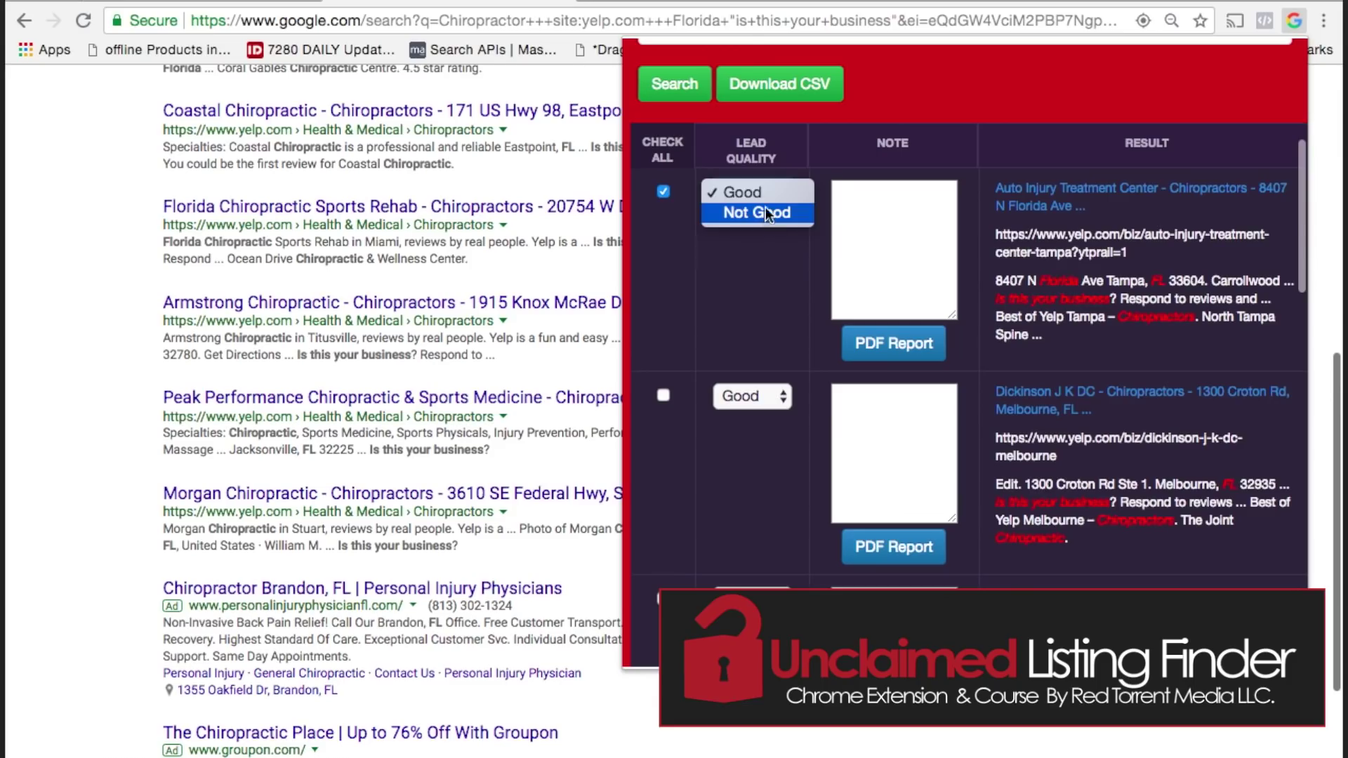
left_click(764, 194)
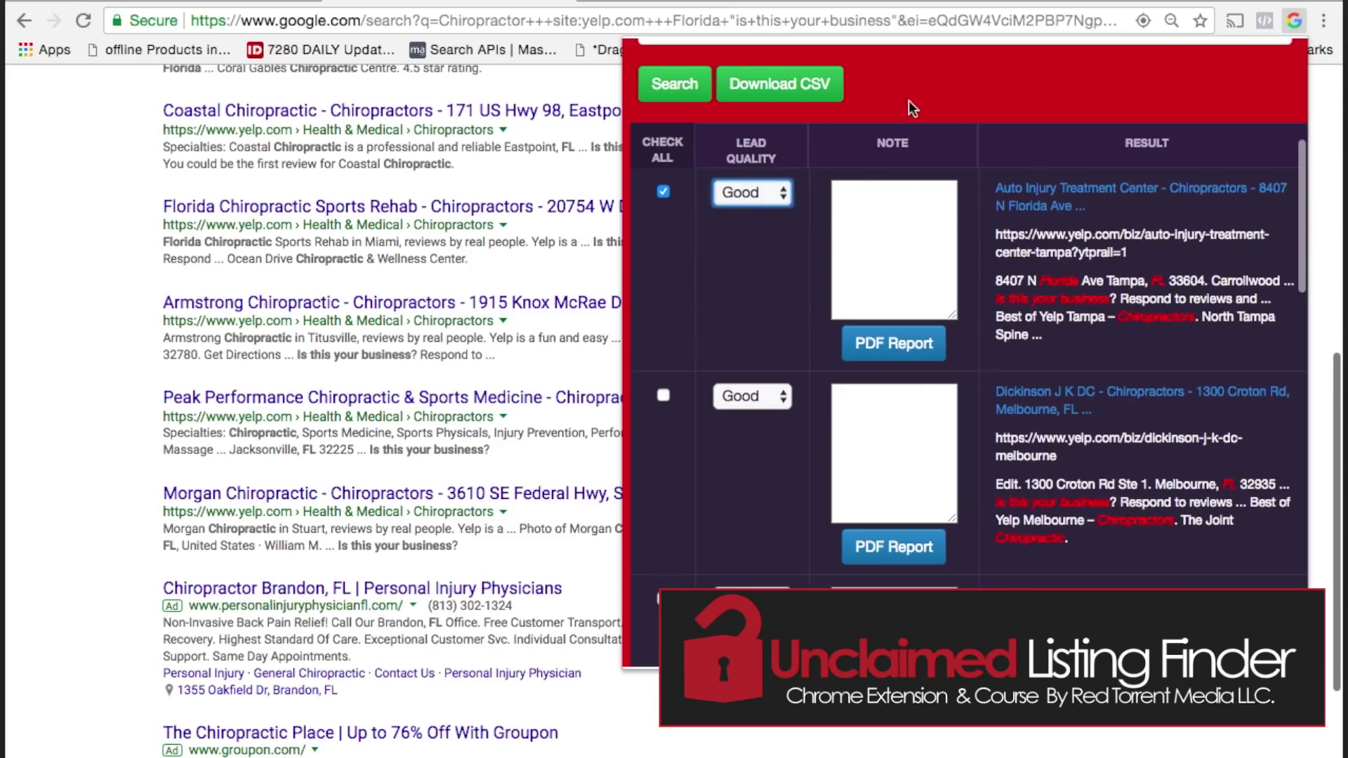
left_click(896, 250)
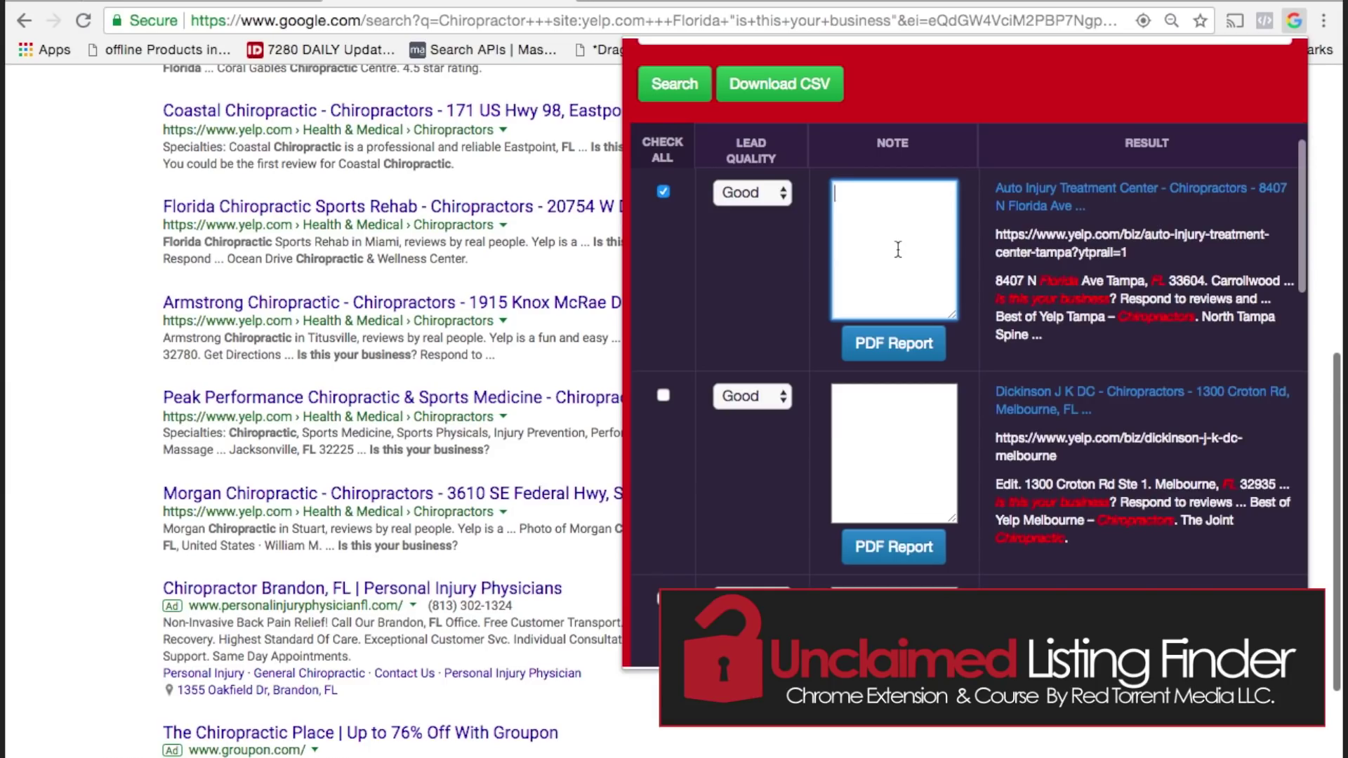
type("Your name")
key("Return")
type("Your n")
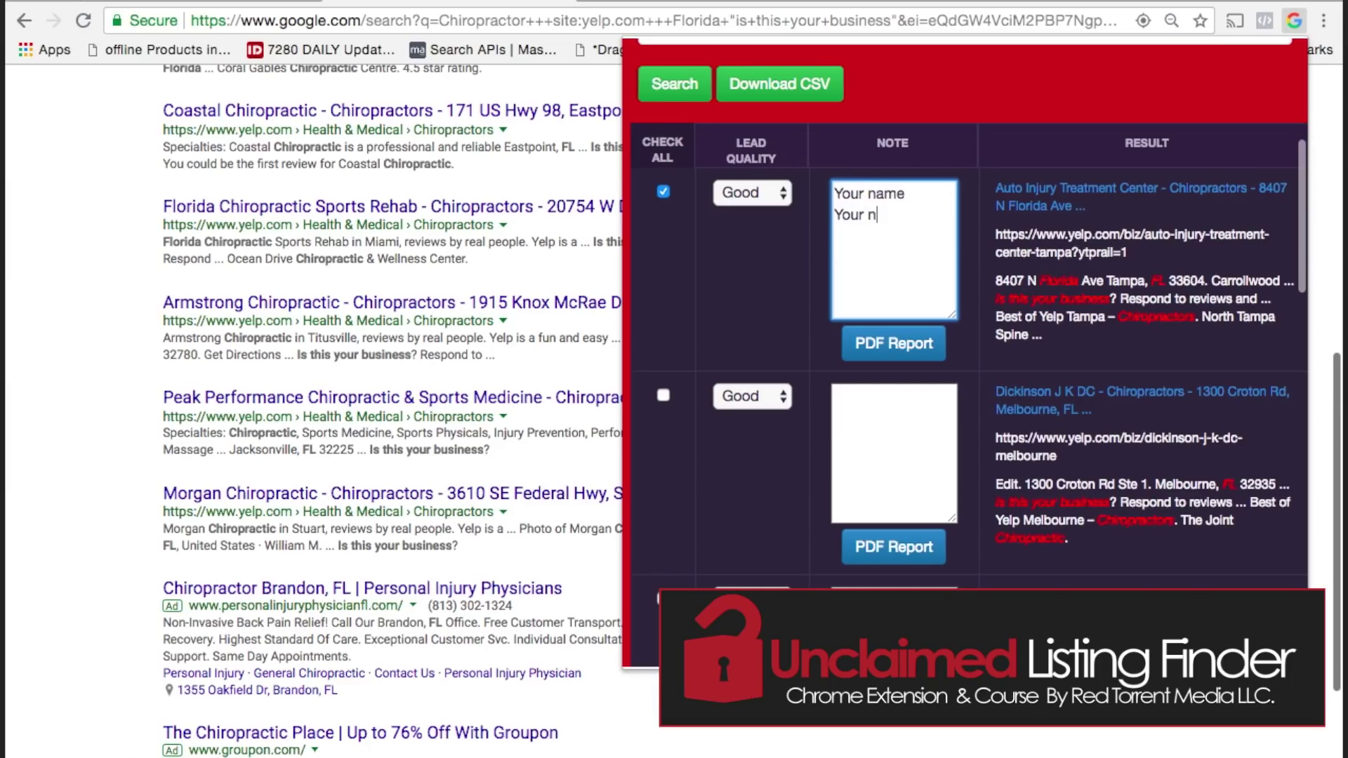
type("umber")
key("Return")
type("a")
key("BackSpace")
scroll(1108, 355, "down", 3)
scroll(1109, 355, "down", 5)
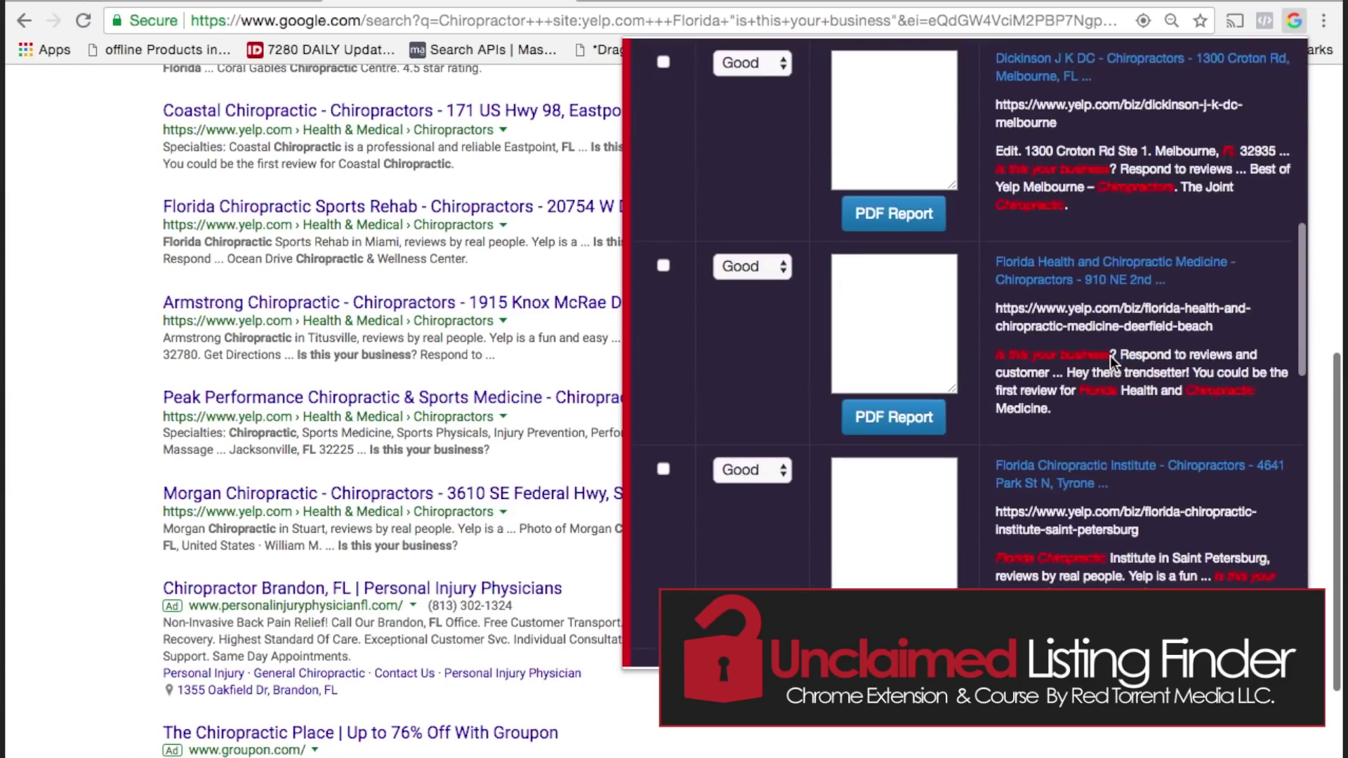
scroll(1109, 355, "down", 3)
scroll(1061, 247, "up", 3)
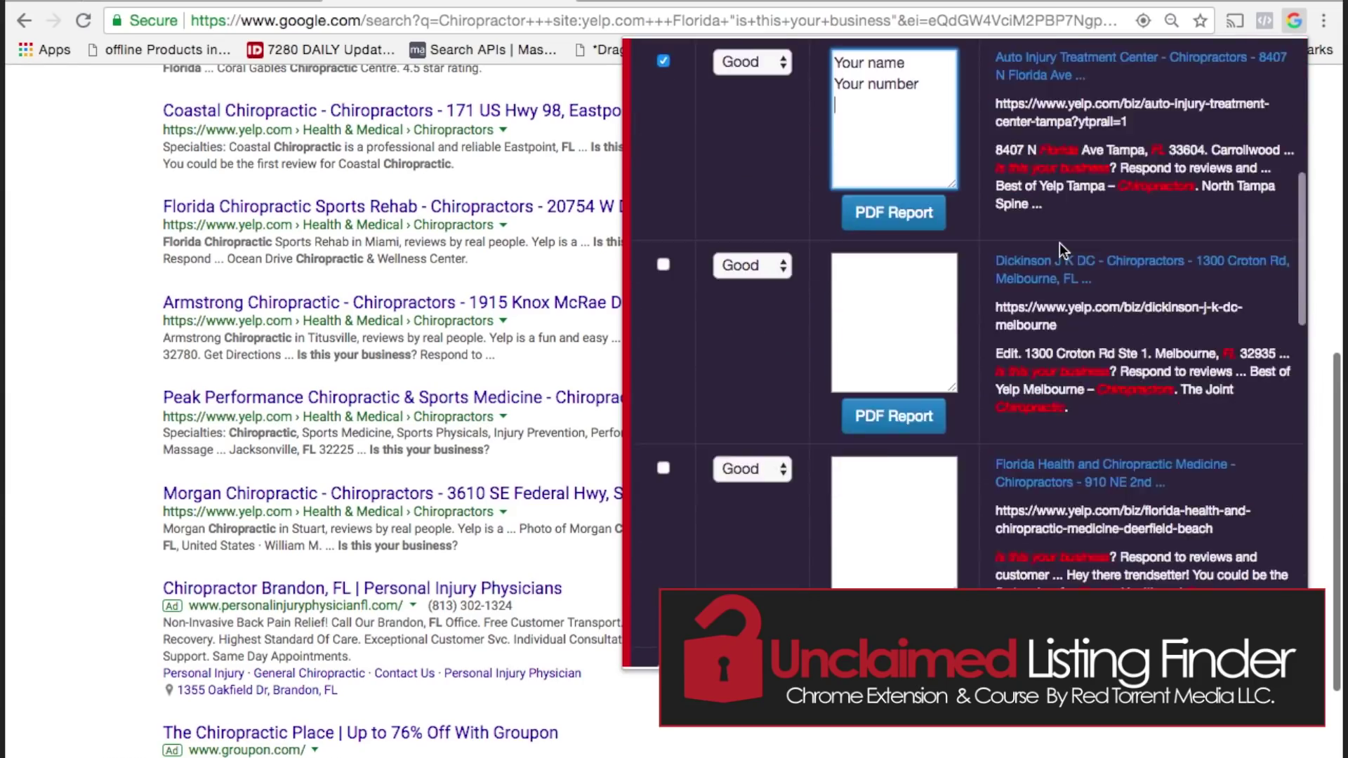
scroll(1061, 248, "up", 8)
scroll(1060, 248, "down", 3)
scroll(1067, 262, "down", 2)
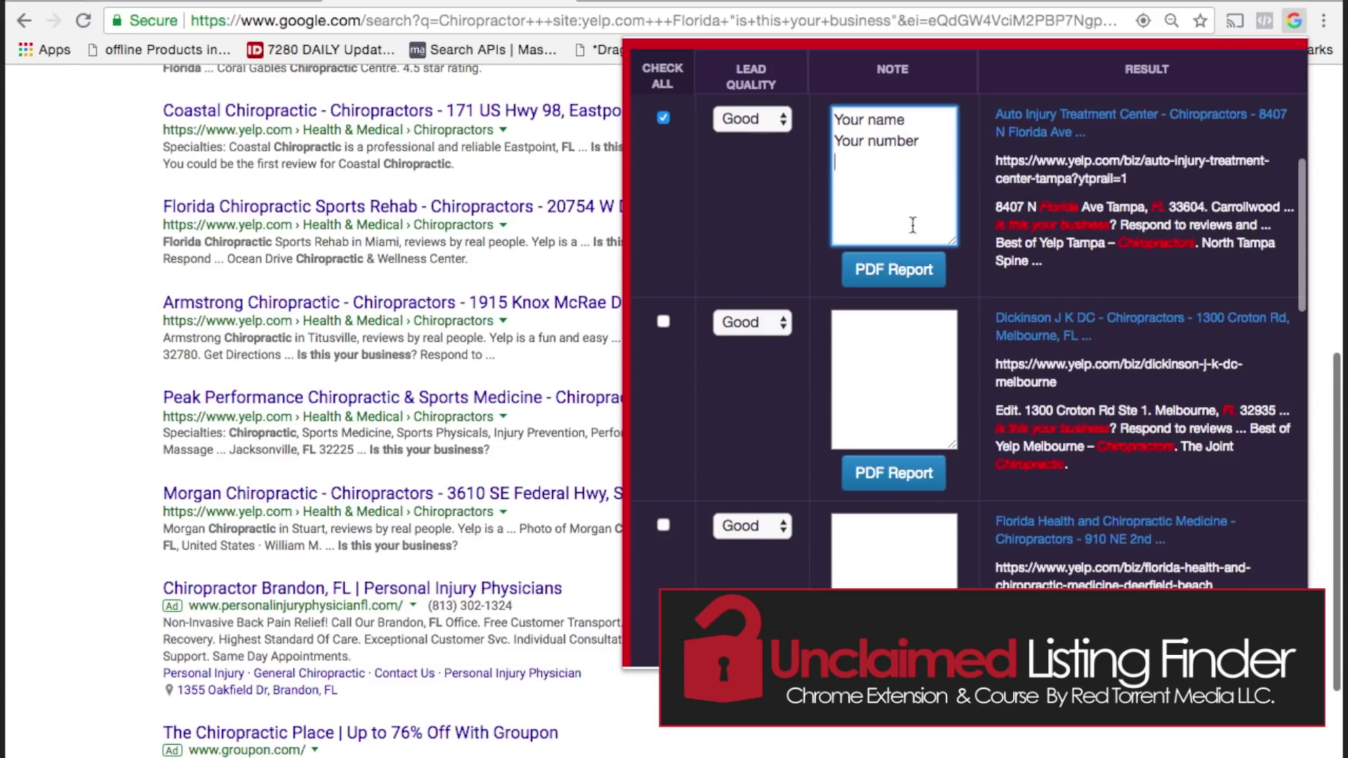
left_click(739, 124)
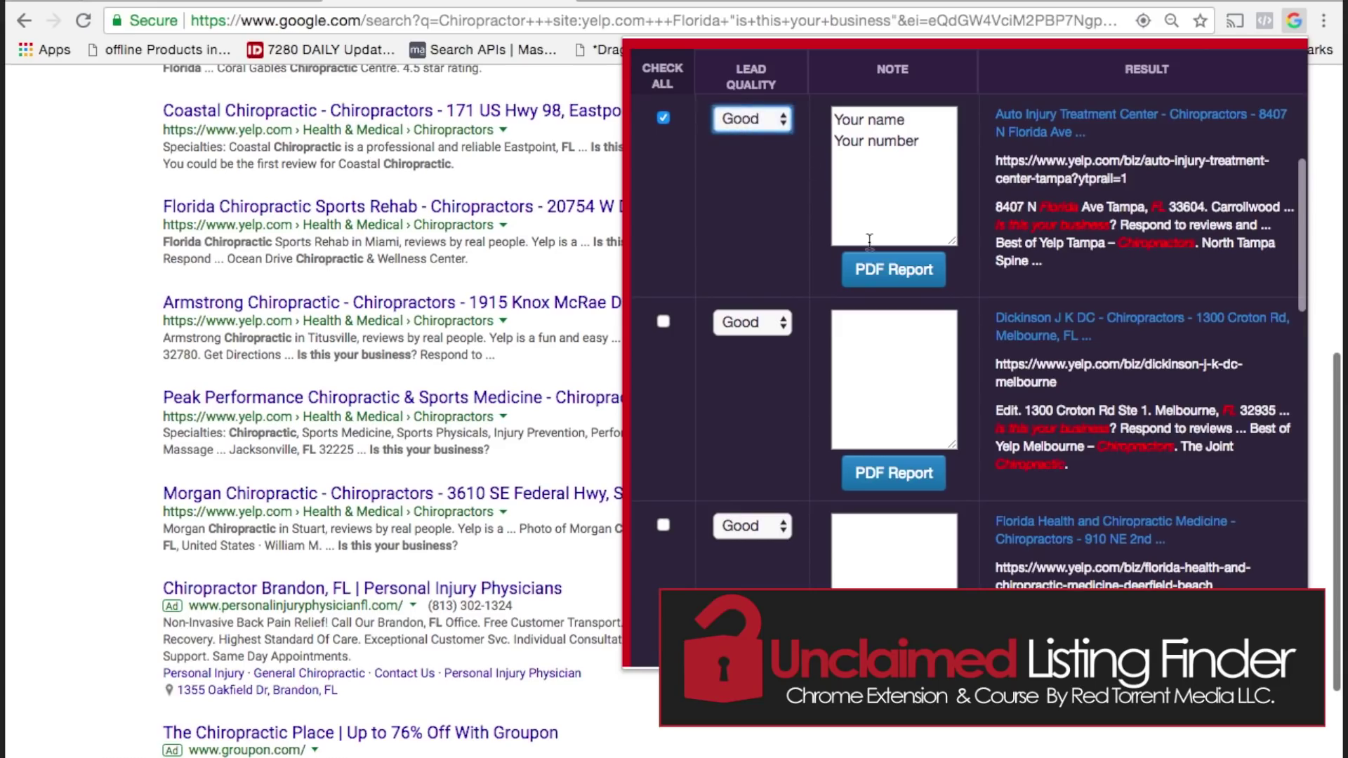
Generate the Auto Injury Treatment Center report and download it as a PDF.
left_click(883, 278)
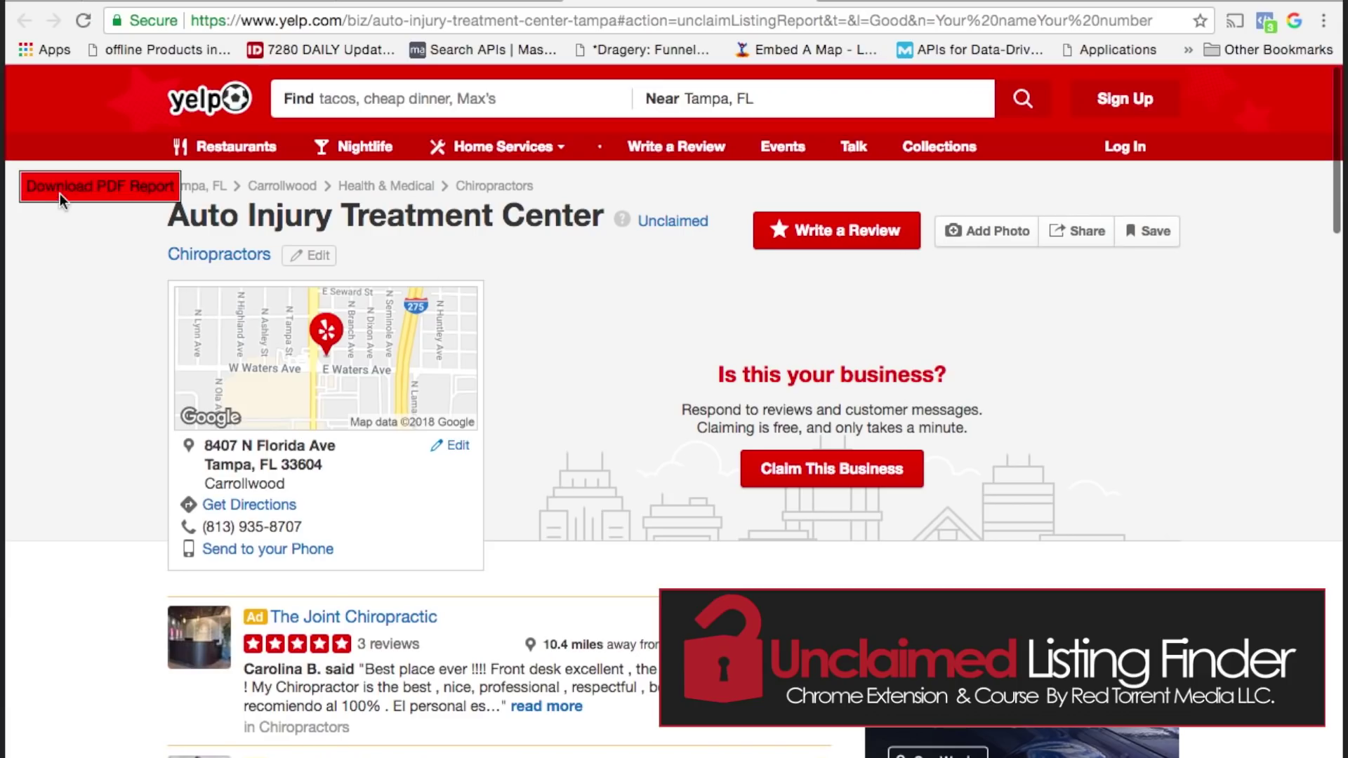
left_click(64, 186)
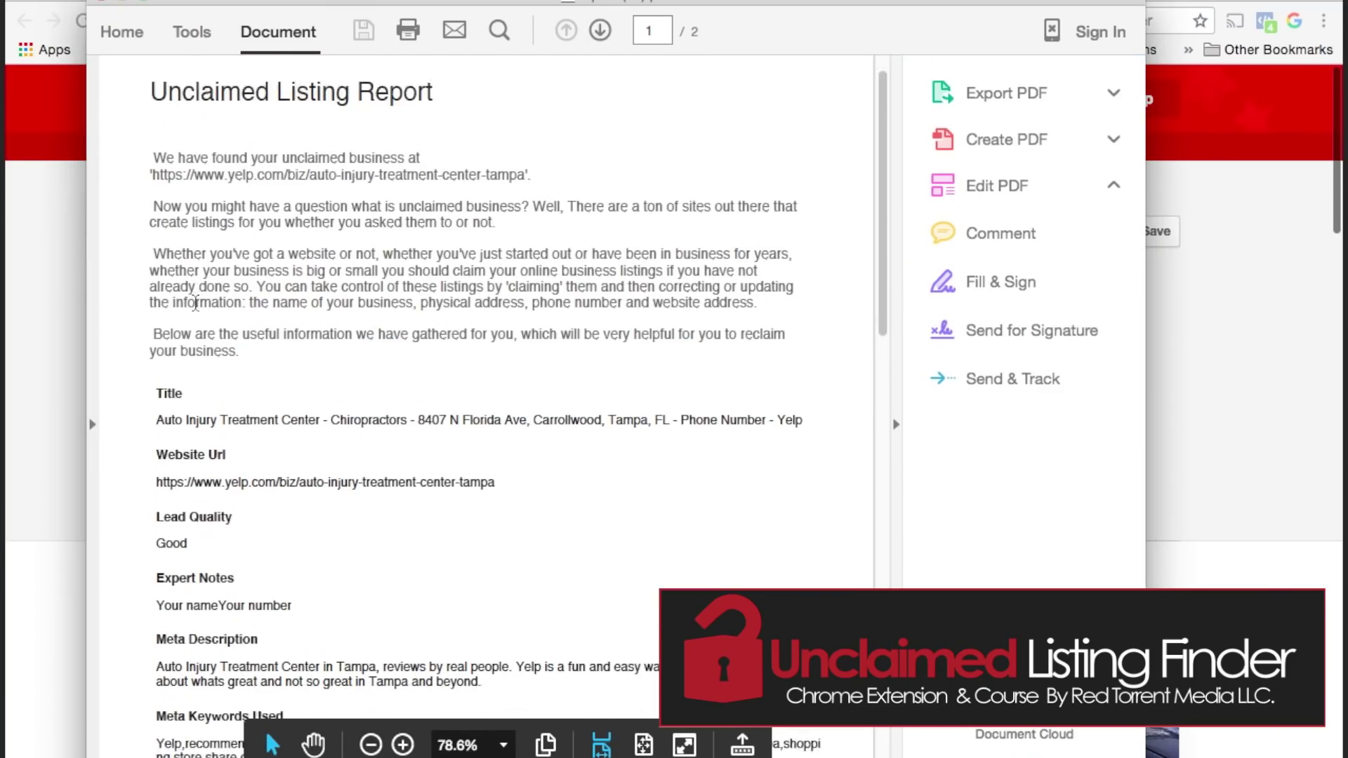
scroll(192, 305, "down", 2)
scroll(191, 307, "up", 2)
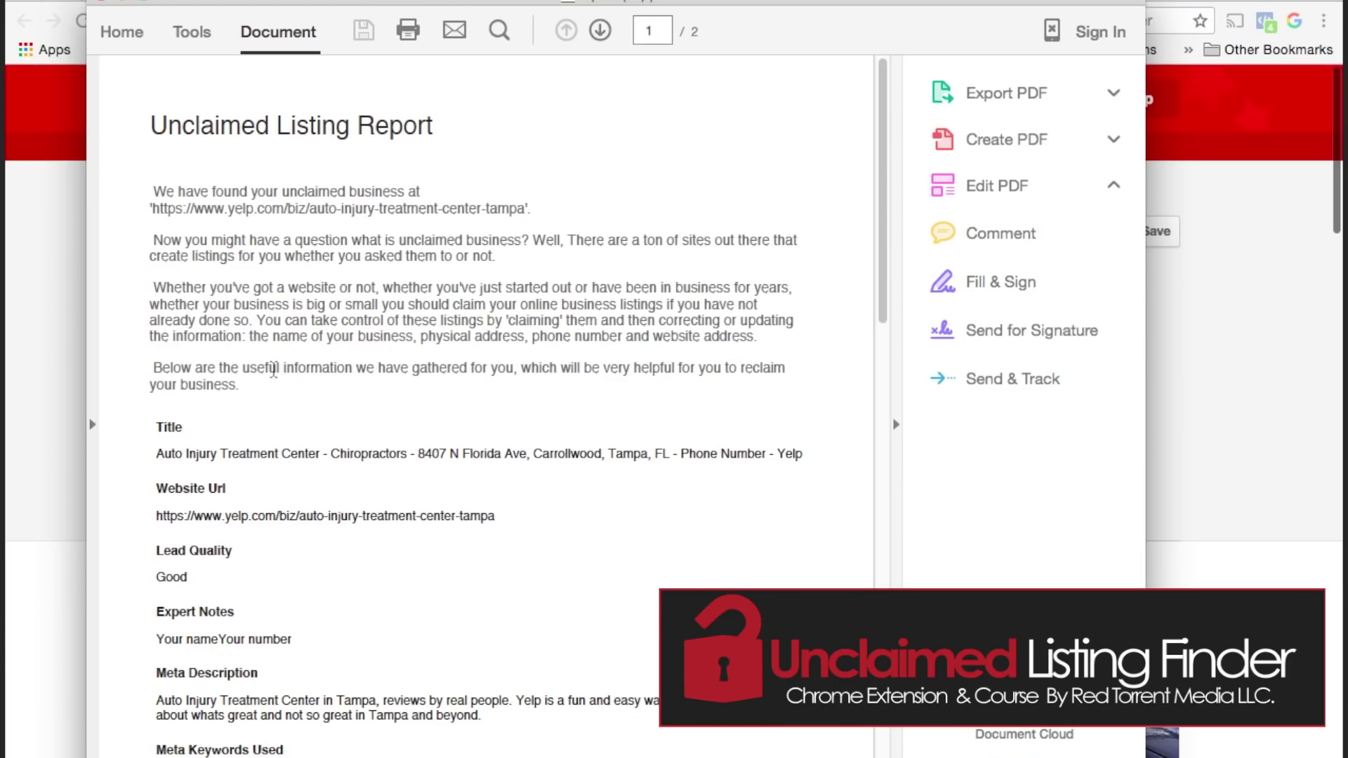
scroll(156, 343, "down", 2)
scroll(156, 343, "down", 3)
scroll(157, 343, "down", 3)
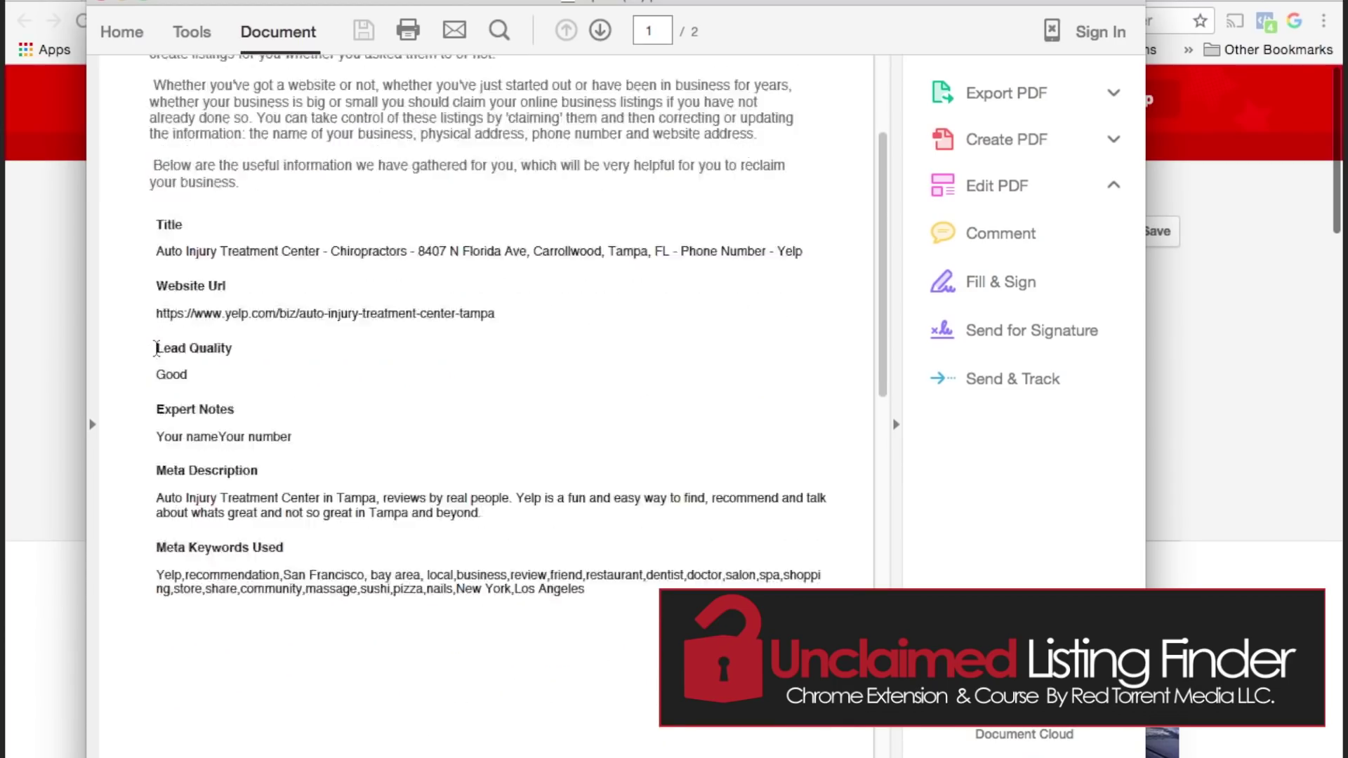
scroll(156, 343, "down", 2)
scroll(157, 343, "down", 2)
scroll(156, 348, "down", 1)
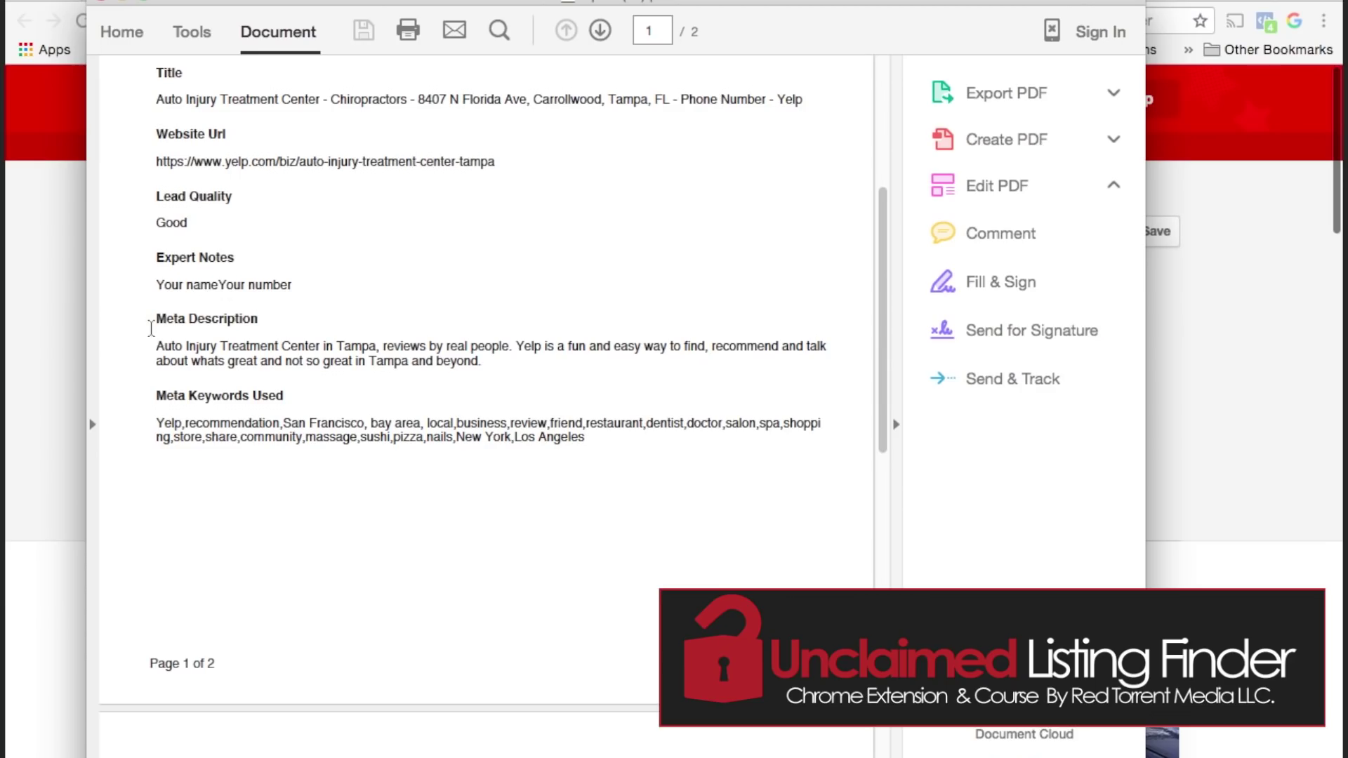
scroll(157, 316, "down", 2)
scroll(155, 316, "down", 1)
scroll(156, 317, "down", 2)
scroll(156, 316, "down", 3)
scroll(156, 321, "down", 5)
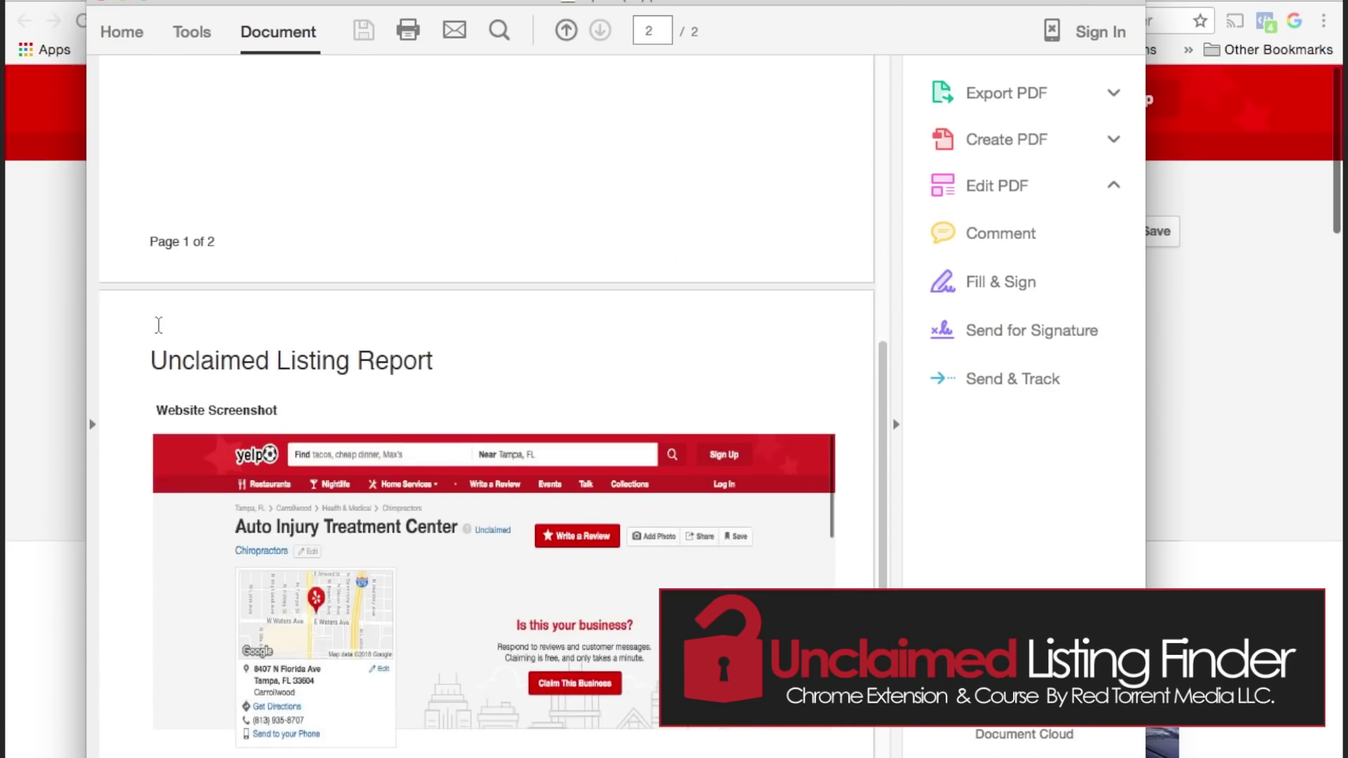
scroll(158, 324, "down", 5)
scroll(169, 327, "down", 3)
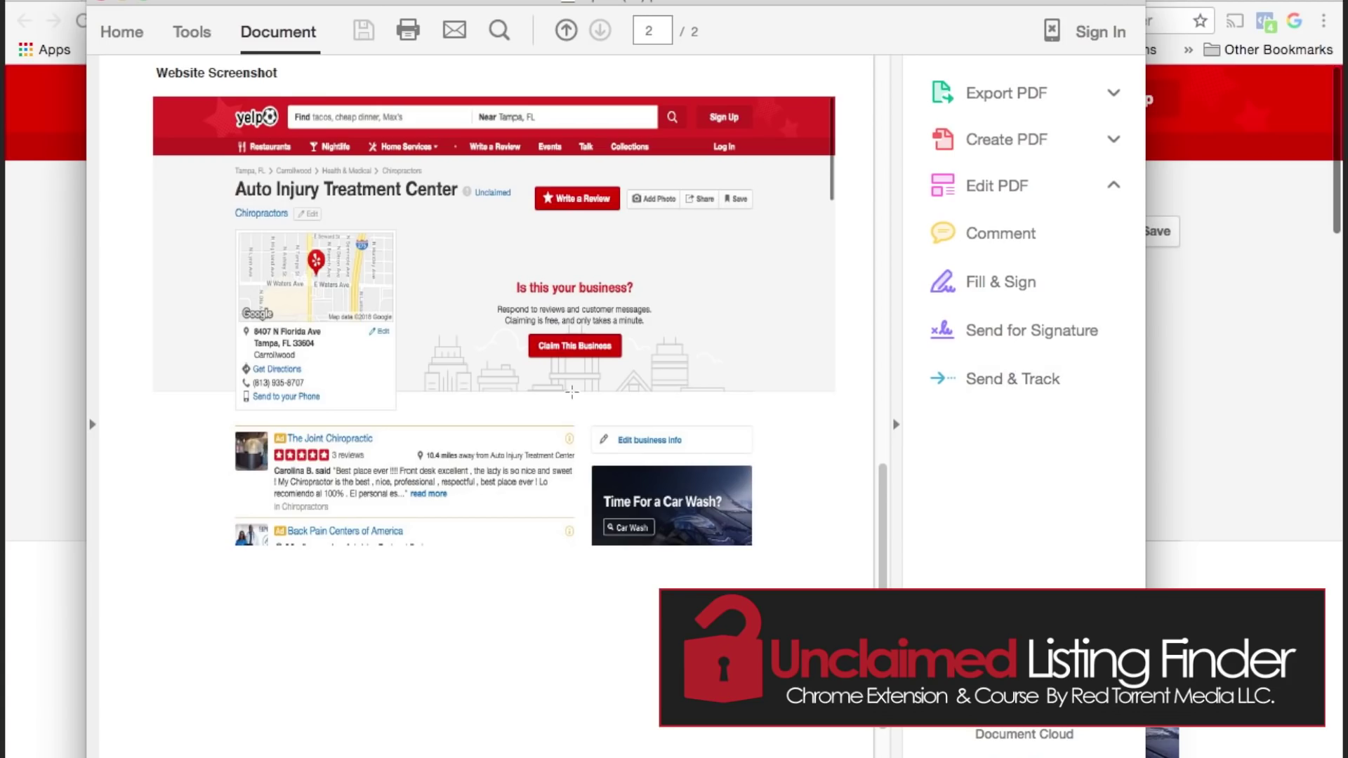
scroll(656, 372, "up", 1)
scroll(569, 348, "up", 4)
scroll(568, 347, "up", 5)
scroll(527, 347, "up", 5)
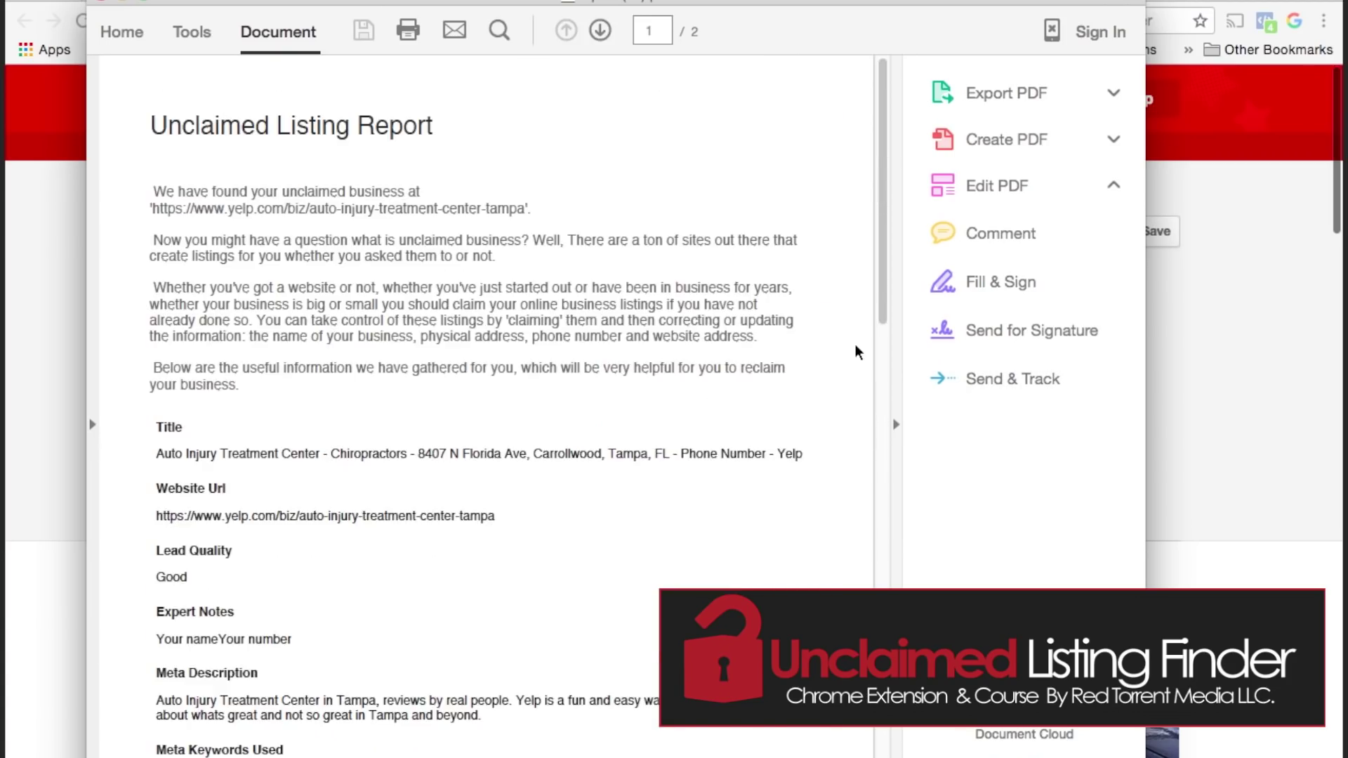
scroll(251, 431, "down", 6)
scroll(337, 422, "down", 3)
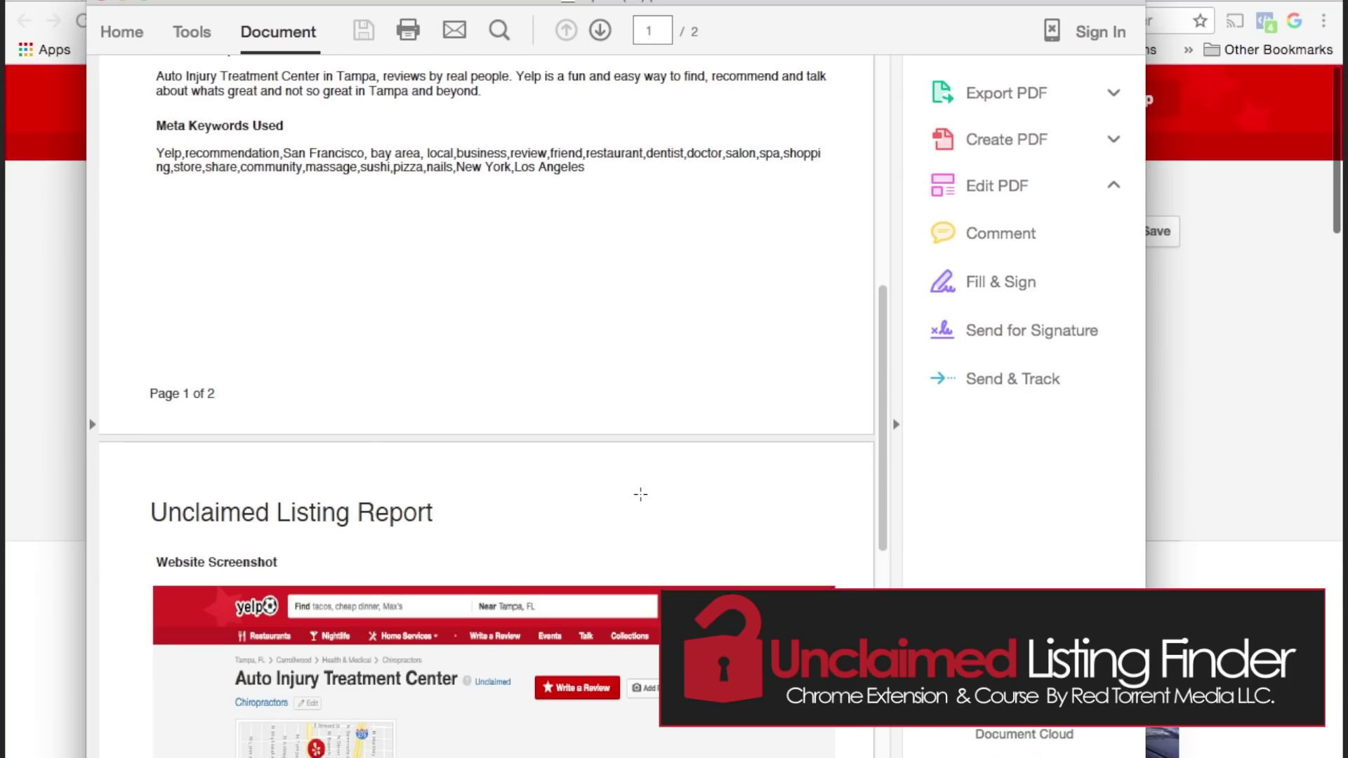
scroll(632, 485, "down", 3)
Leave the PDF report and return to the Google chiropractor results in Chrome.
key("ctrl+Tab")
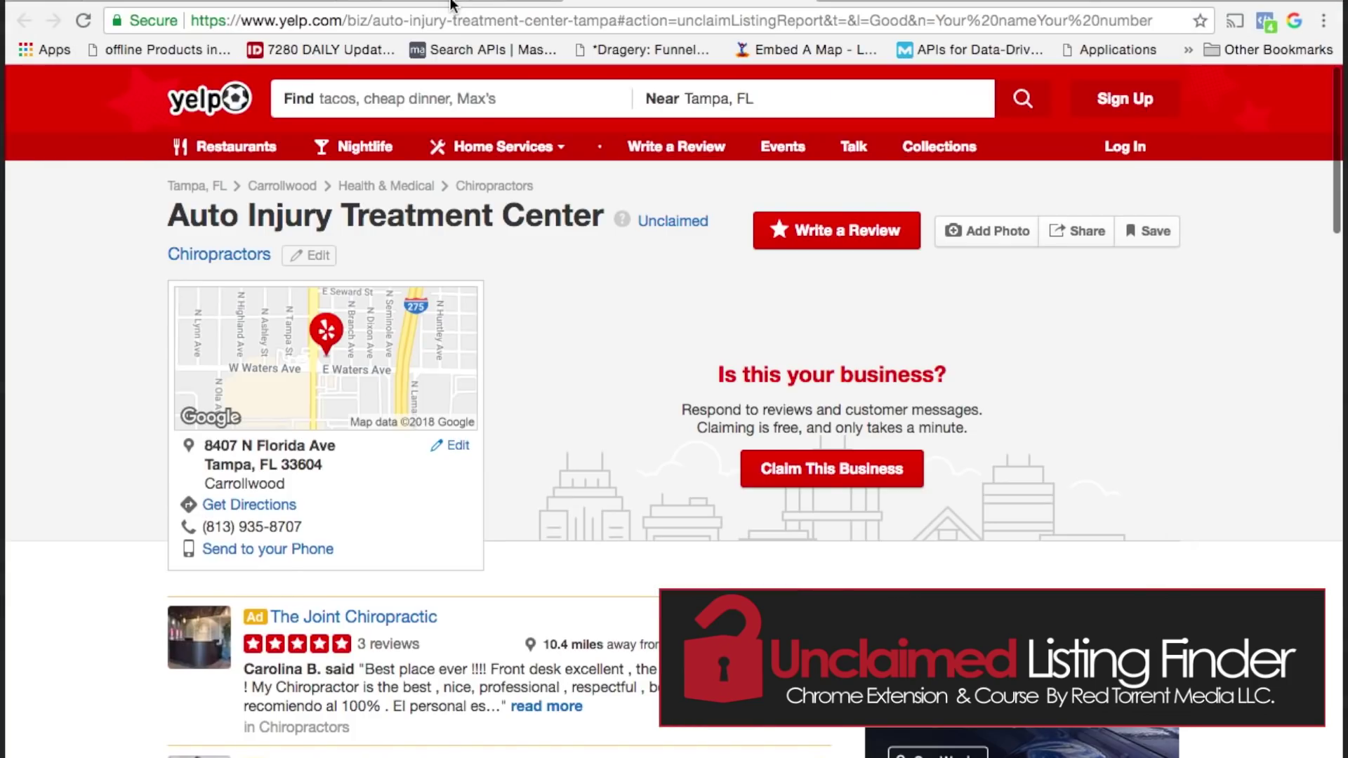
key("ctrl+Tab")
left_click(1295, 21)
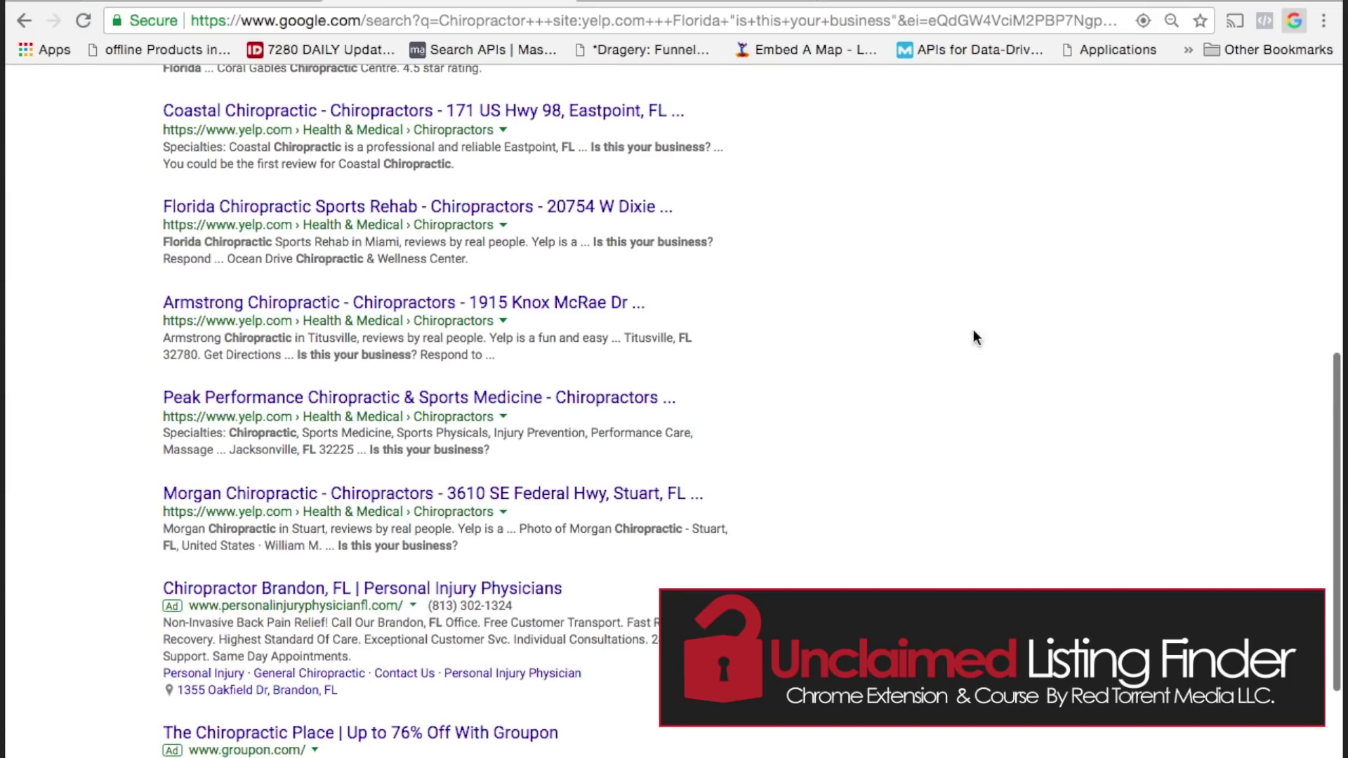
Load the found businesses and mark every chiropractor row with CHECK ALL.
left_click(1297, 21)
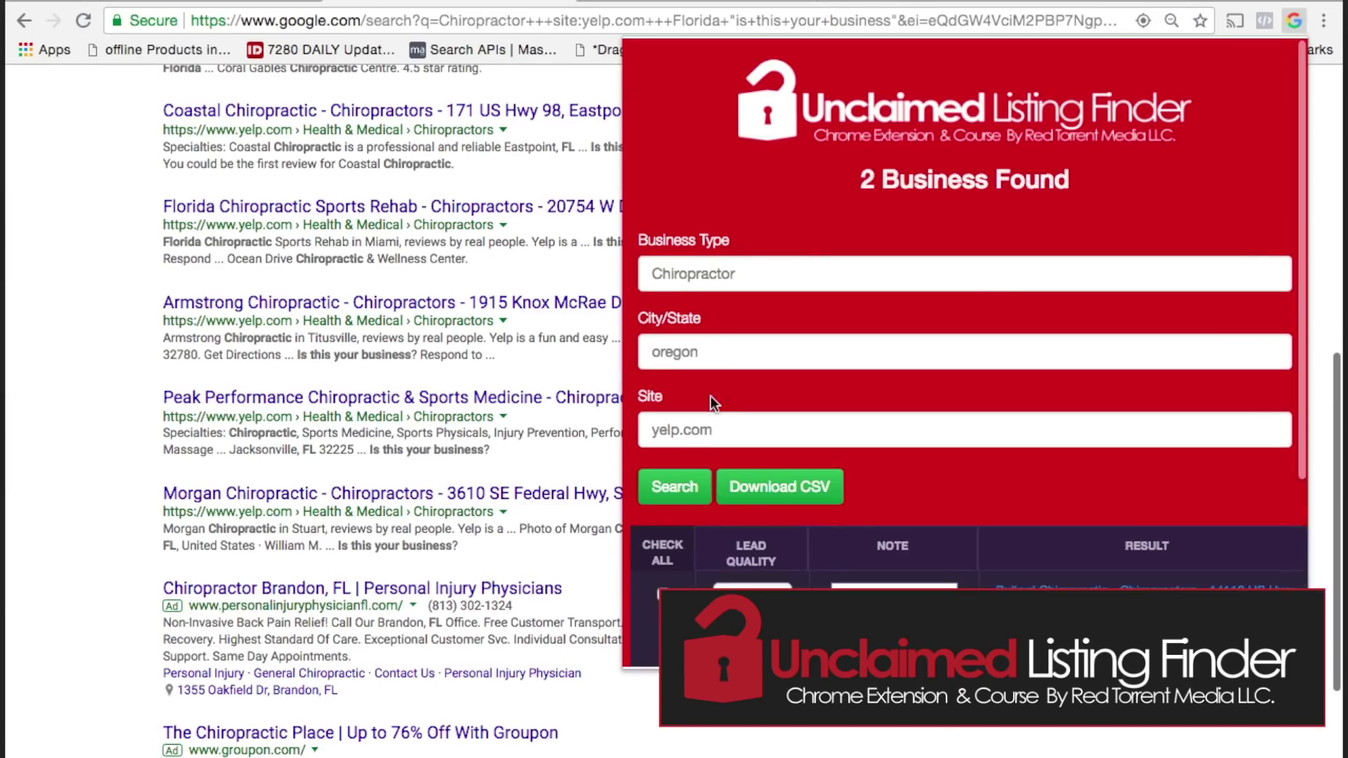
scroll(711, 397, "down", 3)
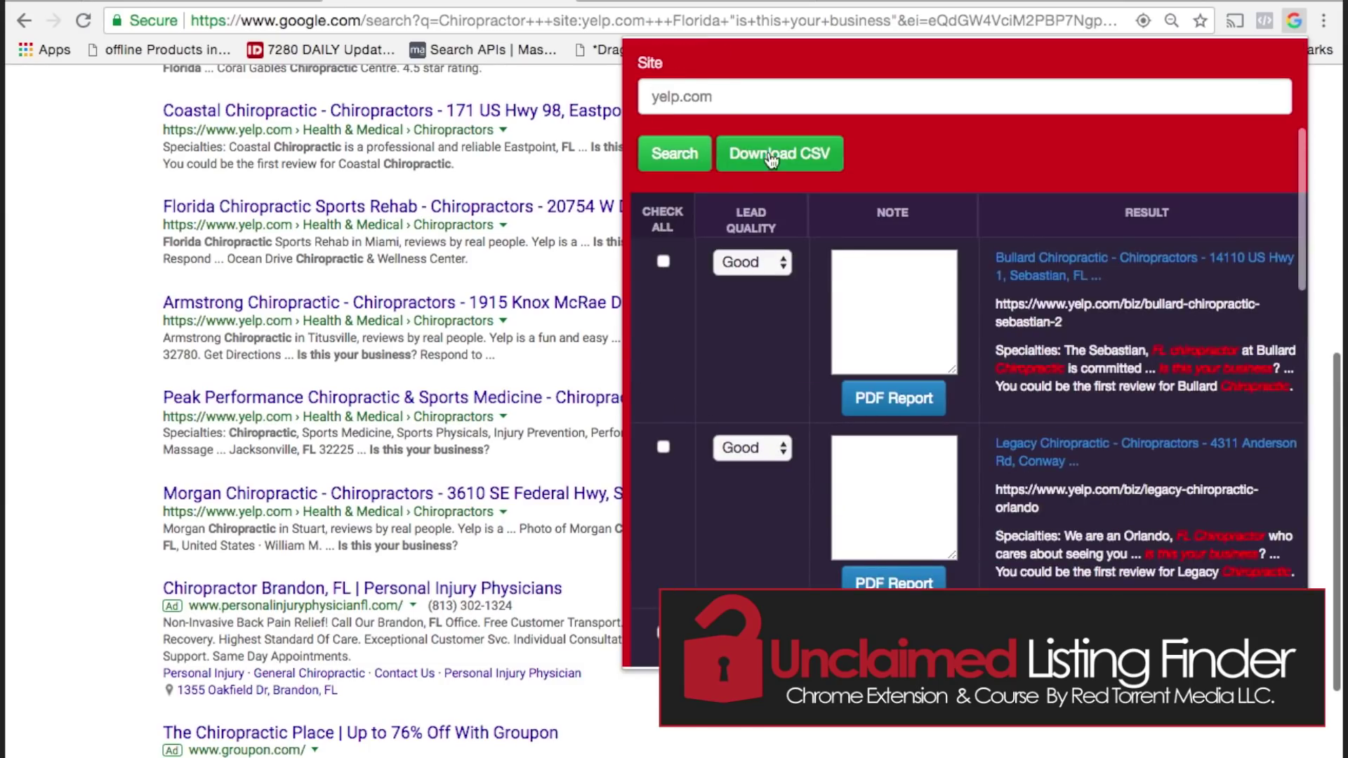
left_click(659, 222)
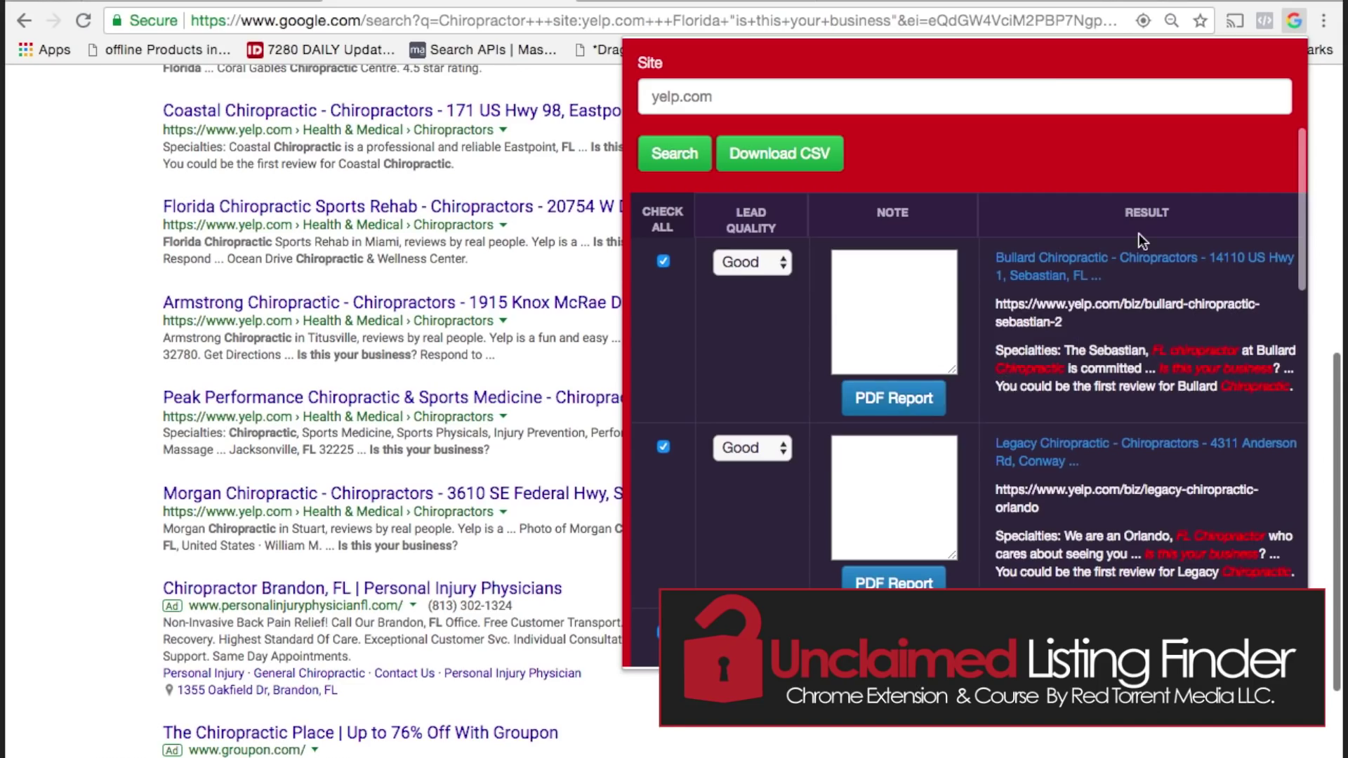
scroll(1102, 342, "down", 5)
scroll(1103, 343, "down", 3)
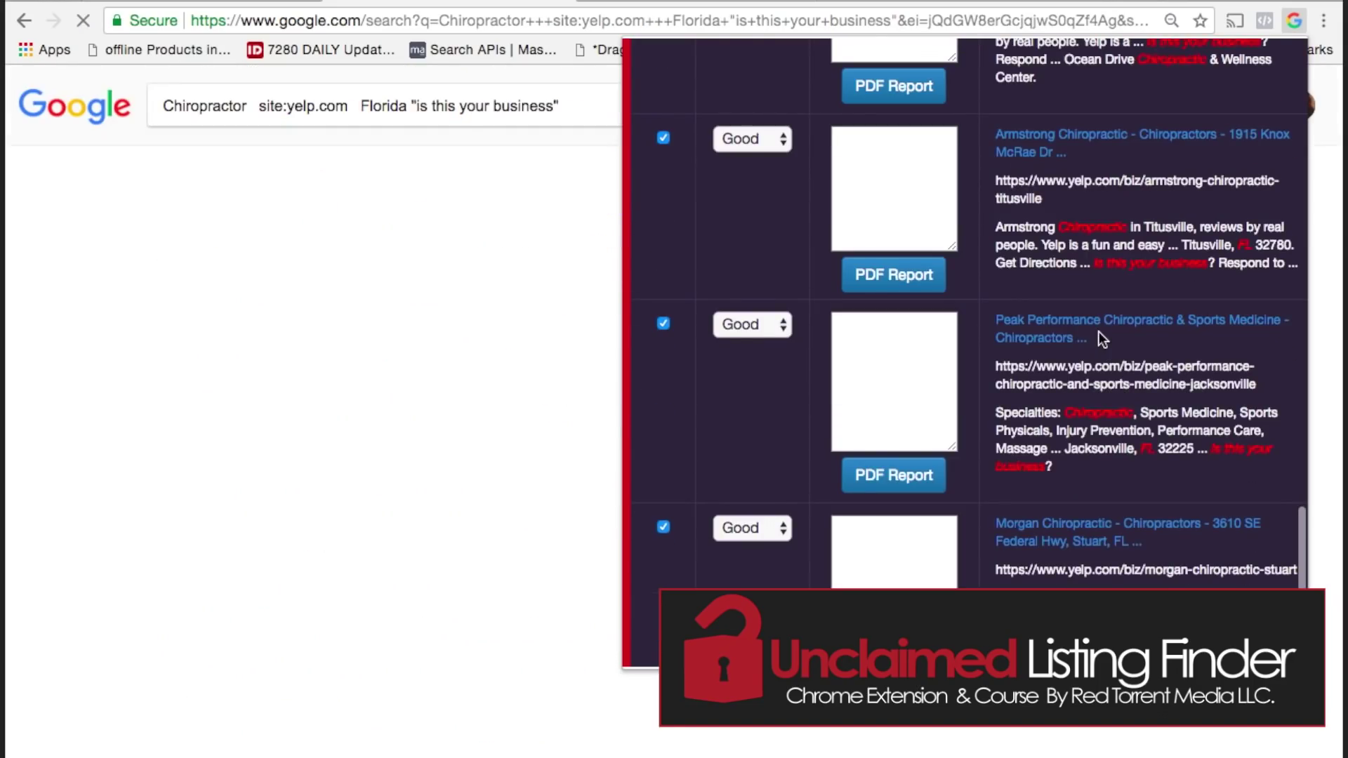
scroll(1099, 332, "down", 5)
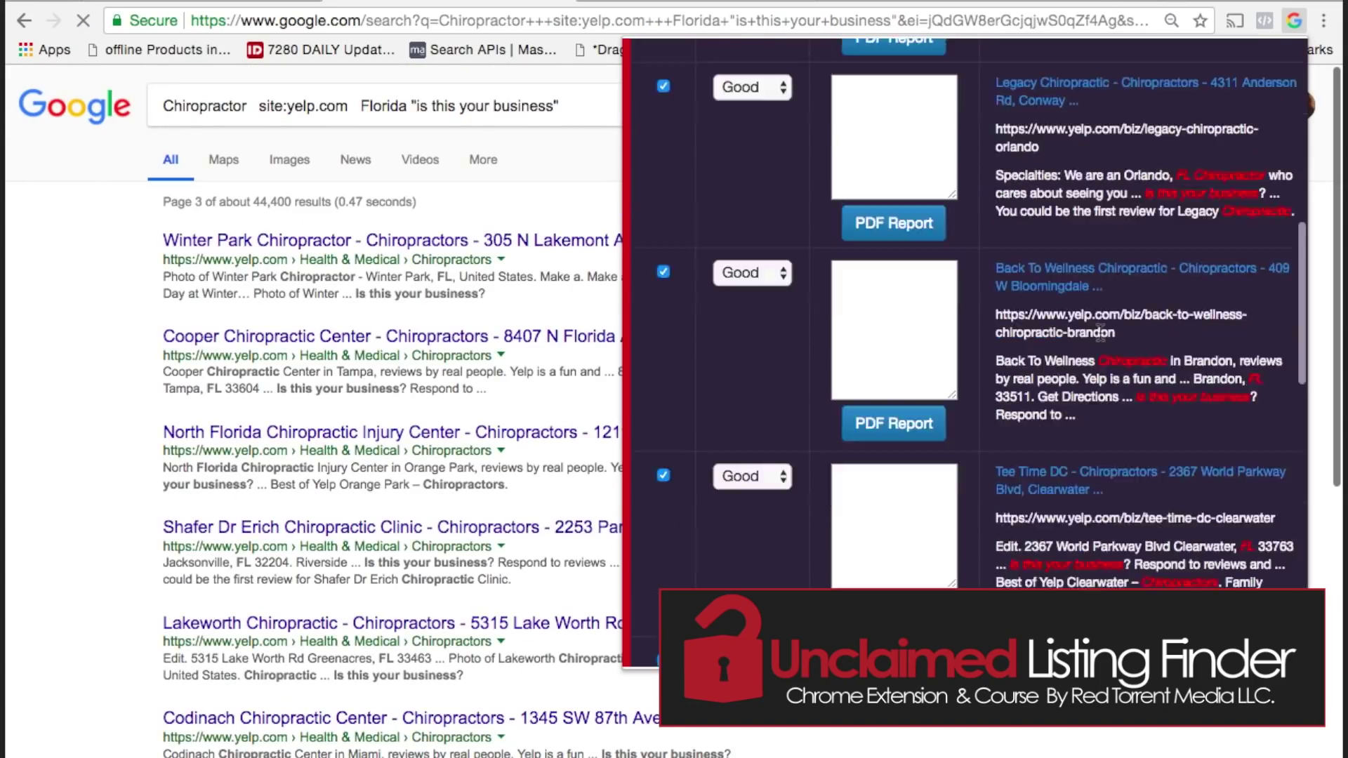
scroll(1098, 331, "up", 15)
scroll(1100, 328, "down", 3)
scroll(1101, 327, "down", 8)
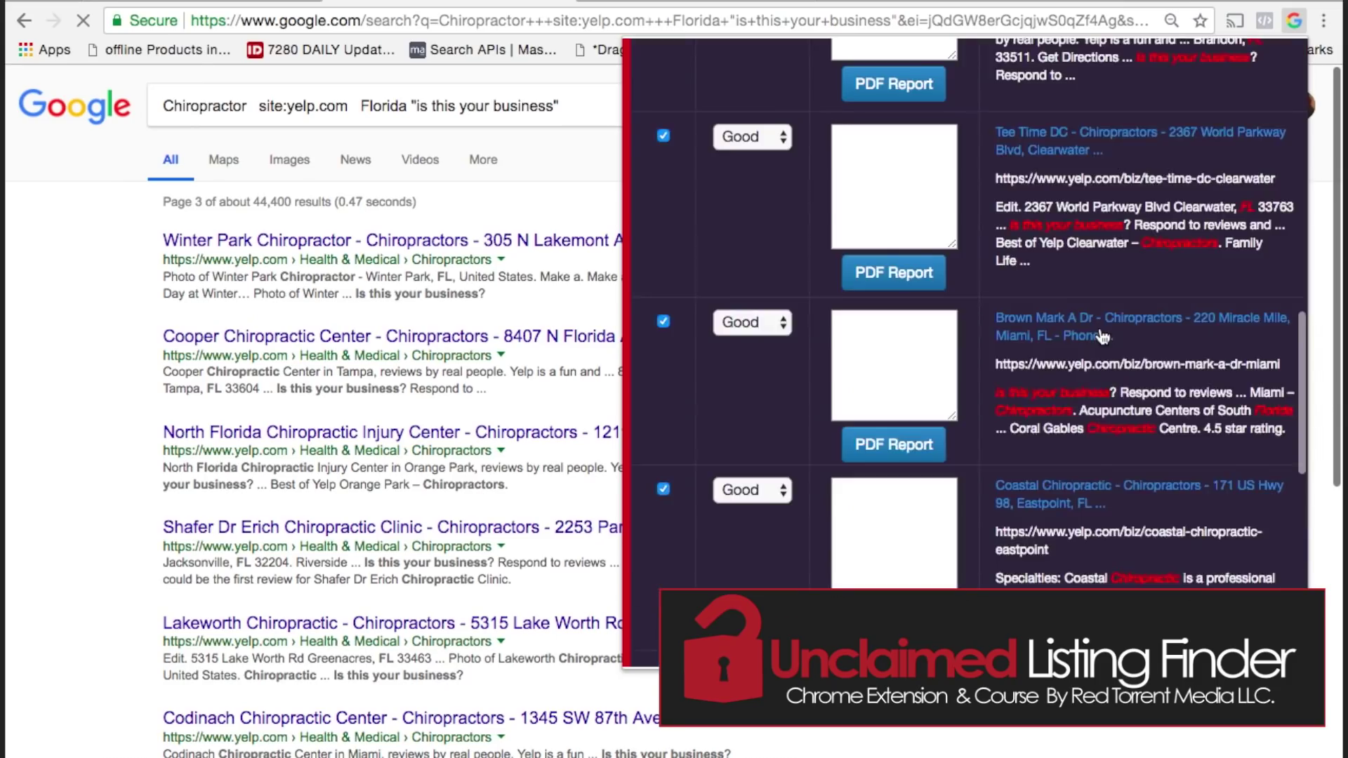
scroll(1099, 327, "up", 1)
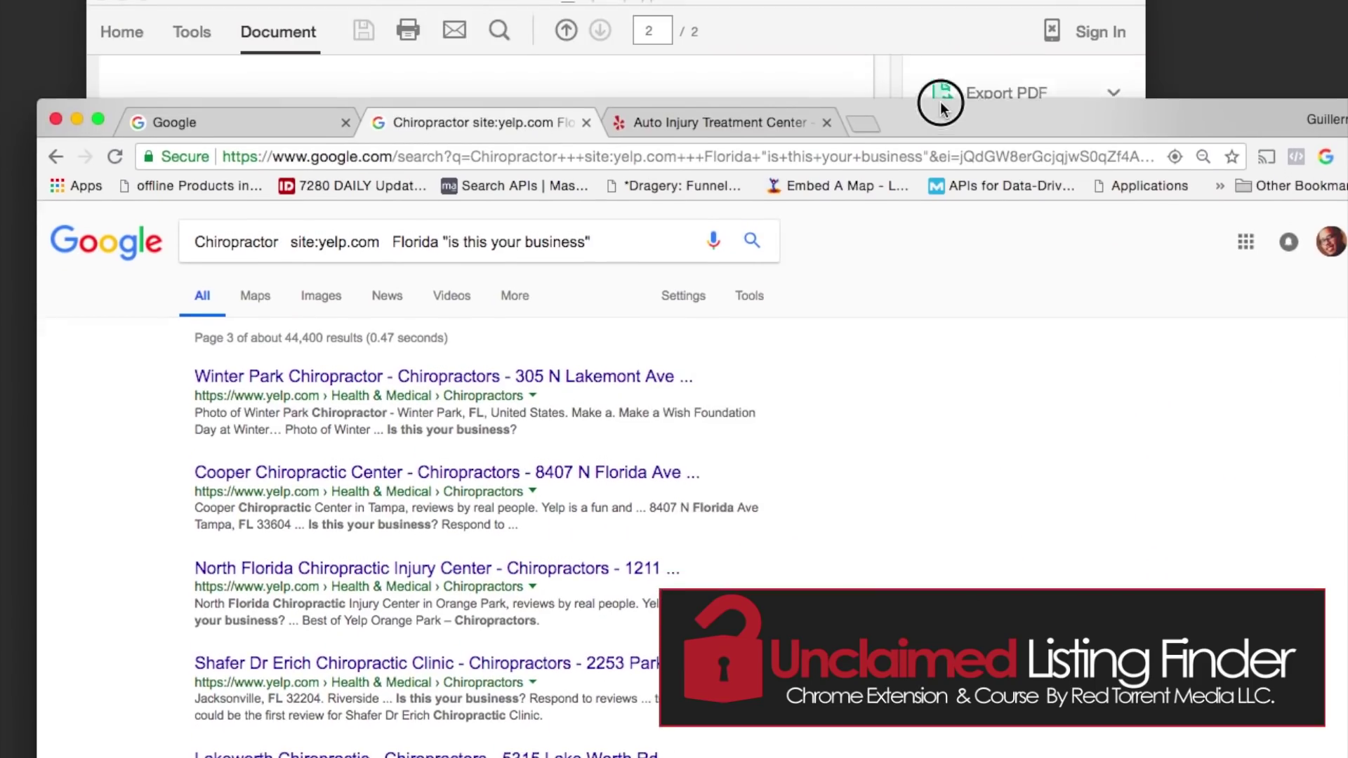
Bring the Acrobat Reader report window back to the front.
left_click(889, 24)
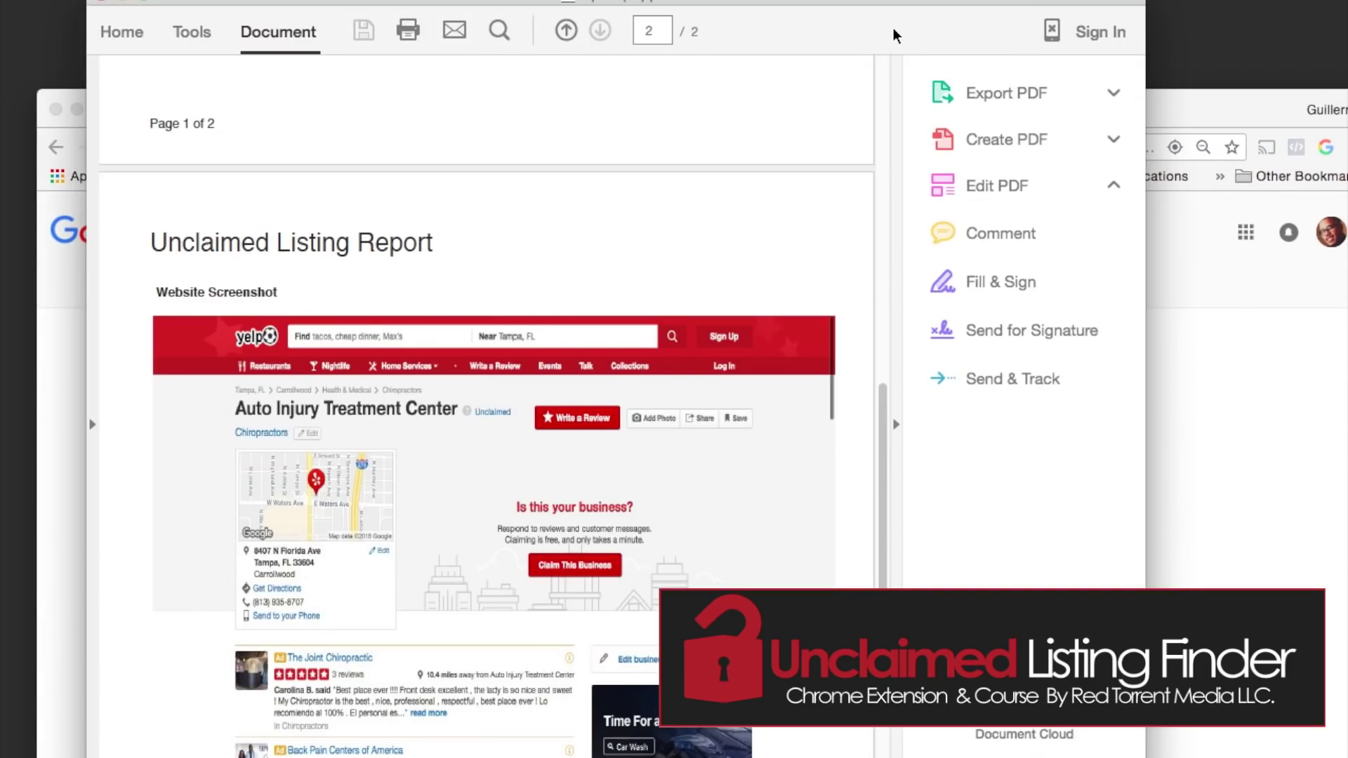
scroll(658, 383, "up", 8)
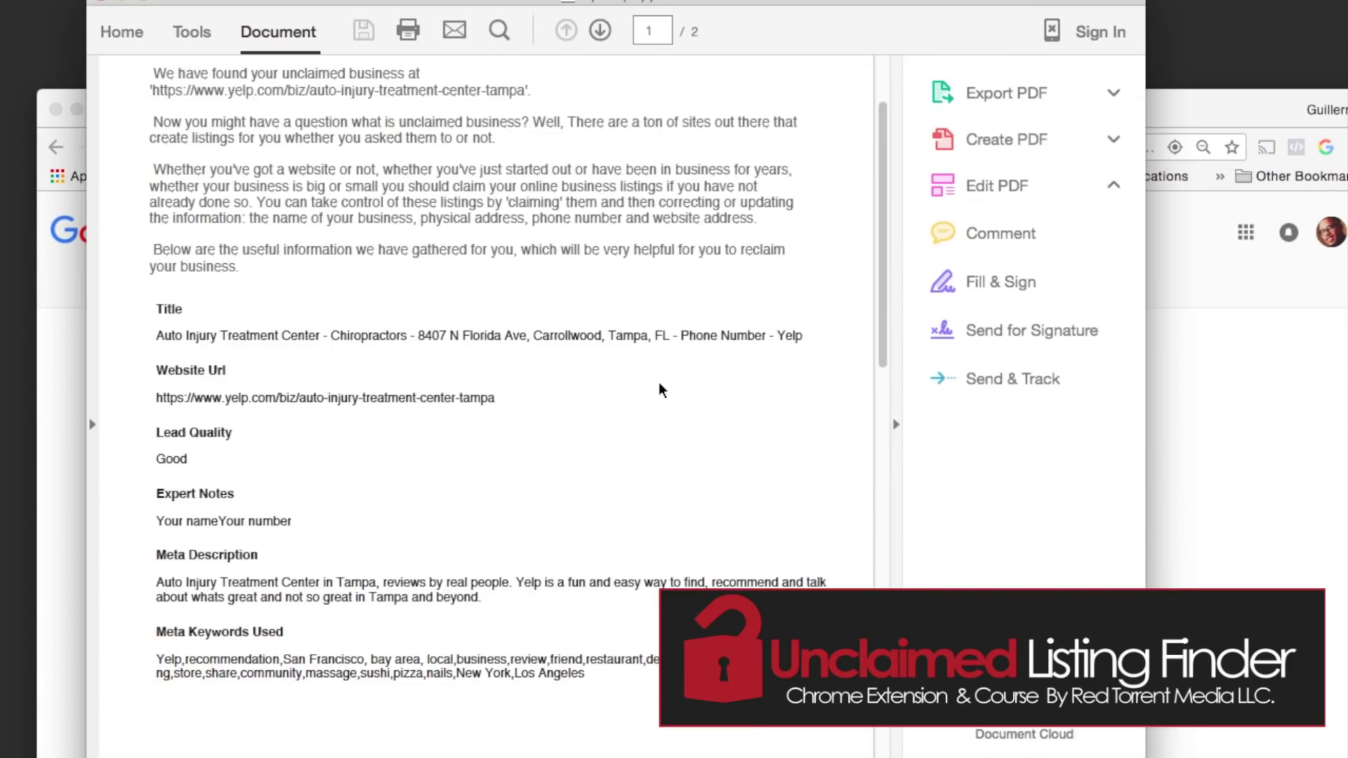
scroll(658, 383, "down", 2)
scroll(659, 382, "down", 1)
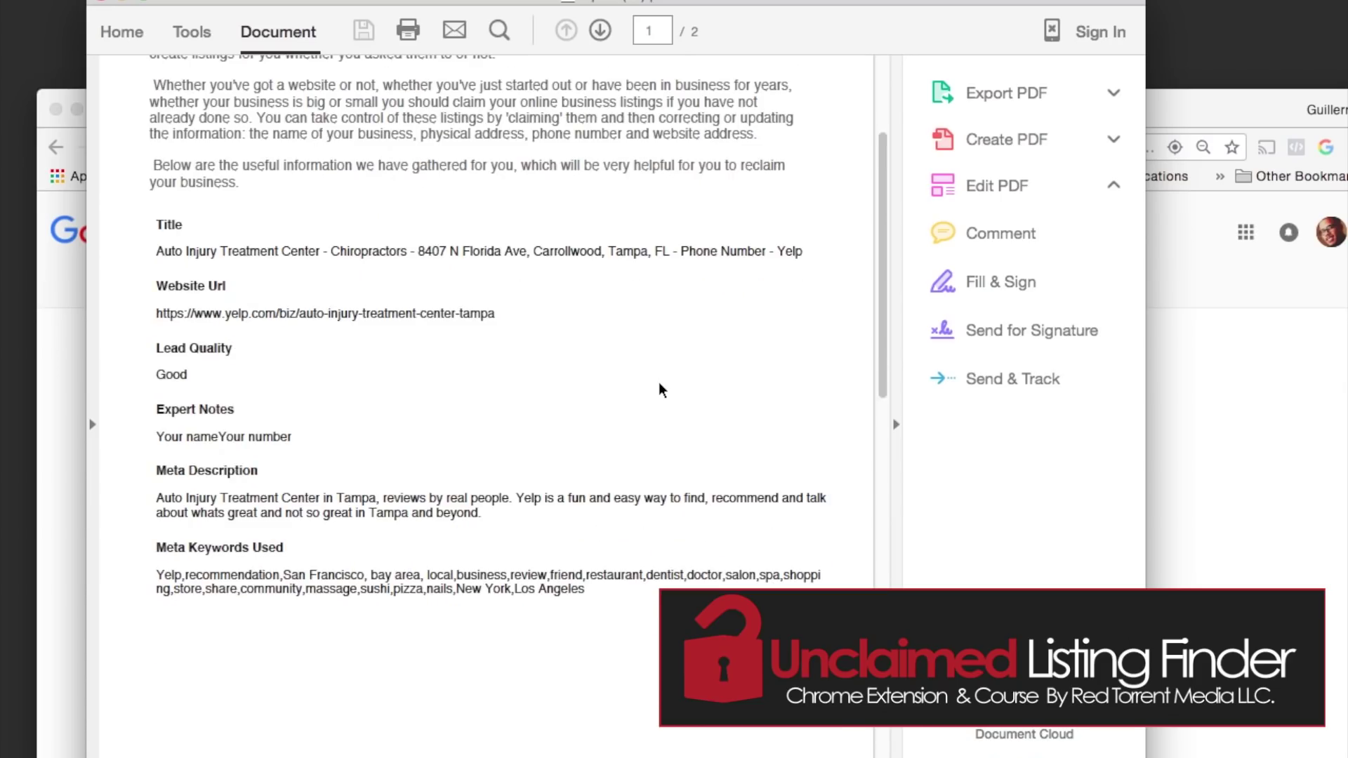